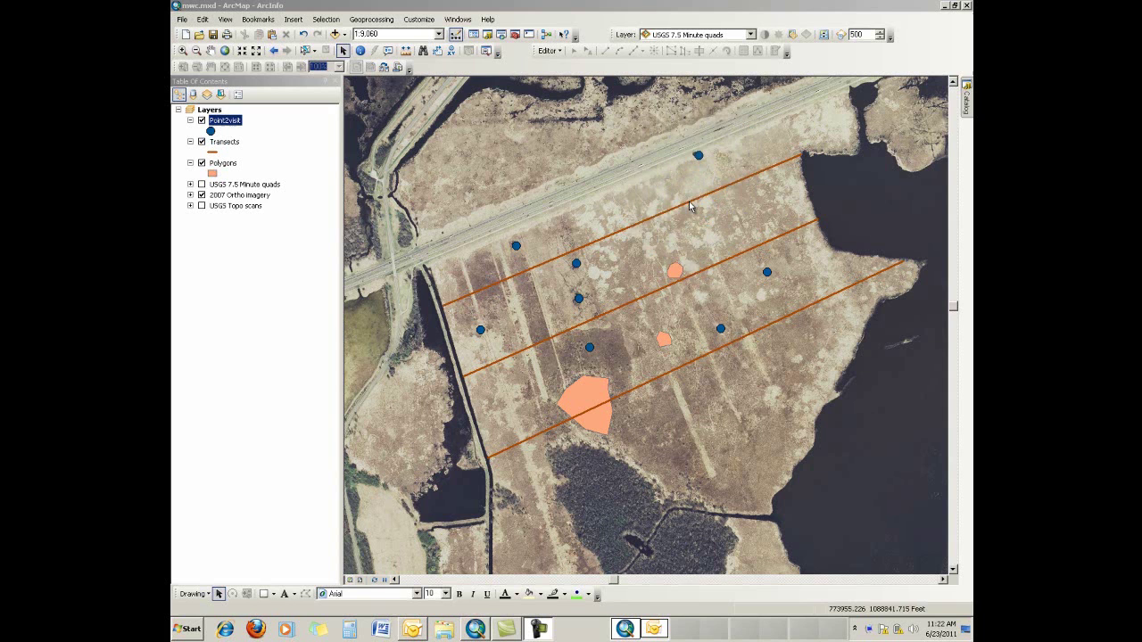
# Bring up the Point2visit layer's context menu in the Table of Contents.
pyautogui.click(587, 411)
# Open the Point2visit attribute table and add a Double field named Xvalue.
pyautogui.rightClick(235, 124)
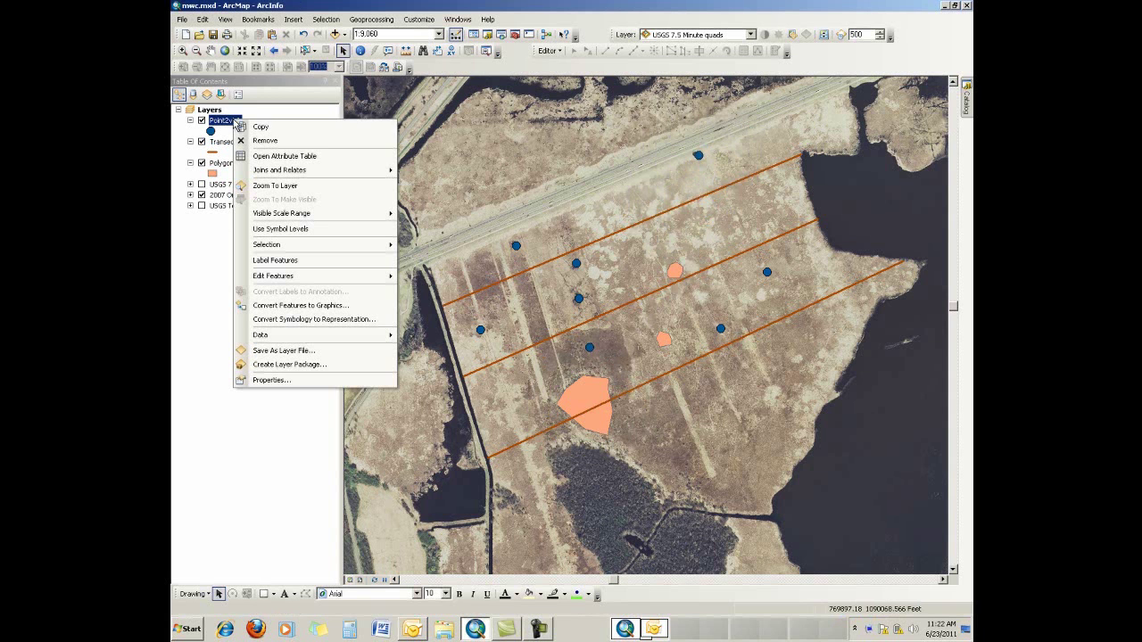
pyautogui.click(270, 157)
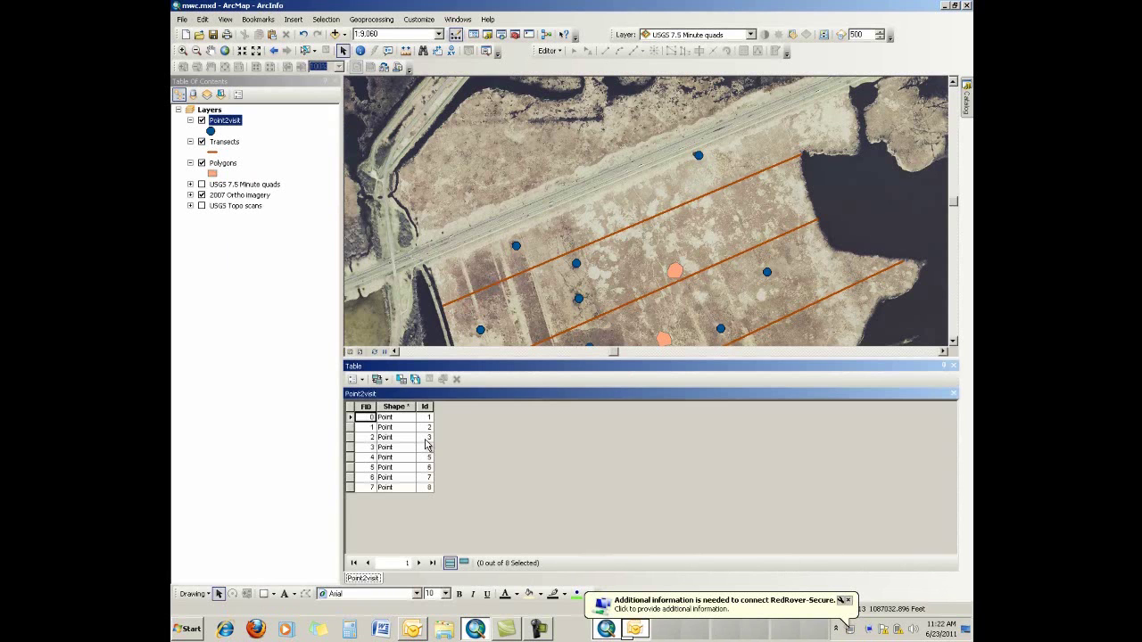
pyautogui.click(361, 380)
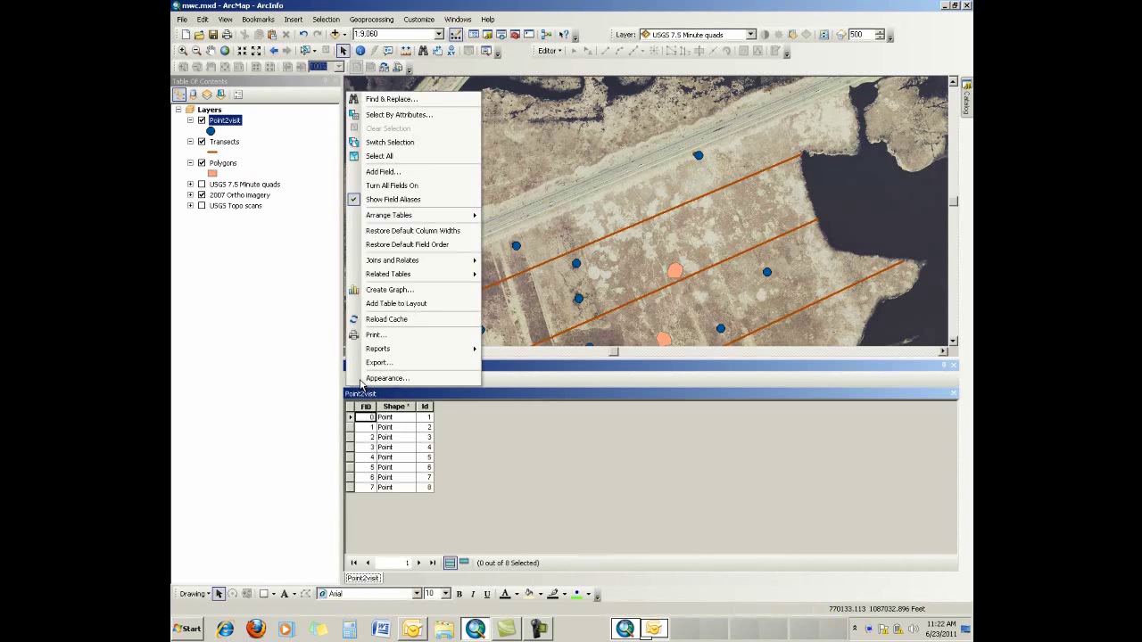
pyautogui.click(380, 172)
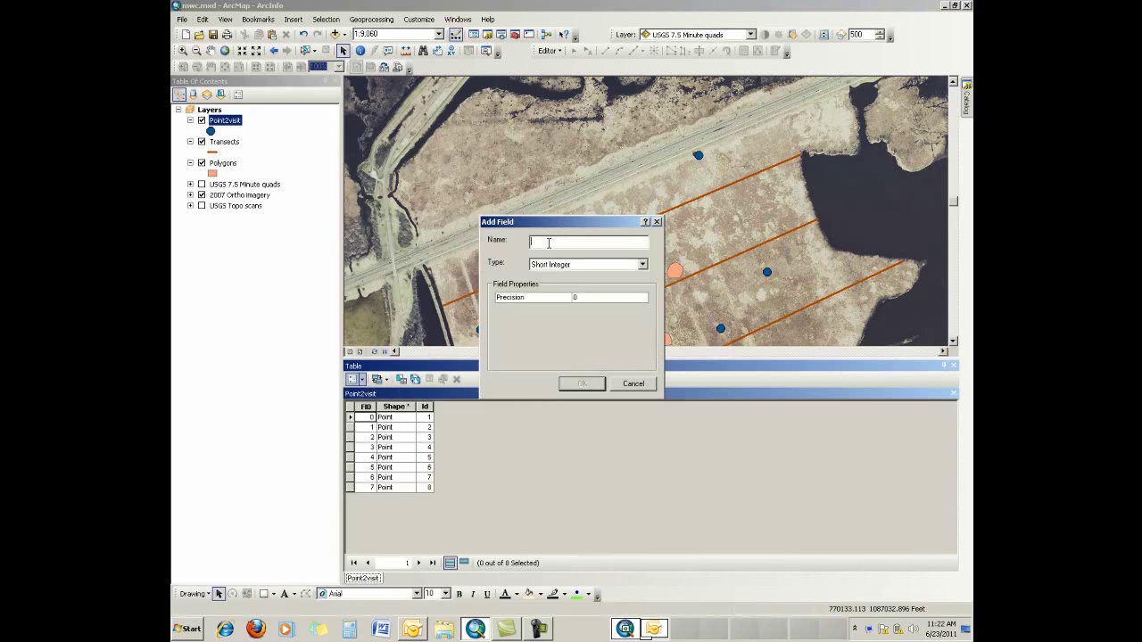
pyautogui.write('Xvalue')
pyautogui.click(575, 265)
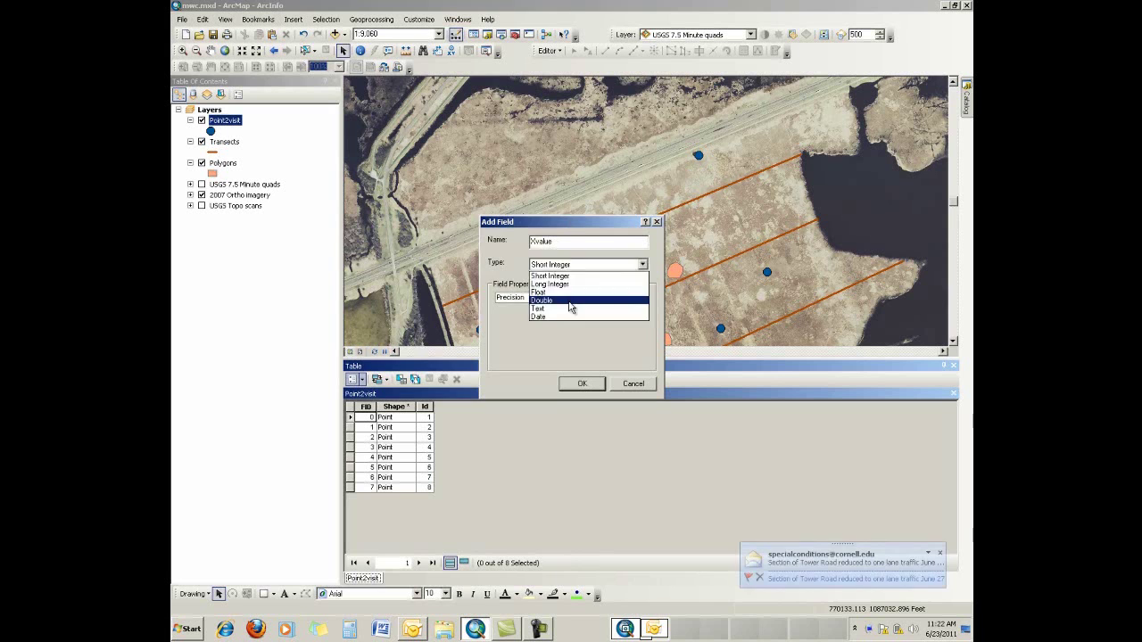
pyautogui.click(575, 308)
pyautogui.click(580, 385)
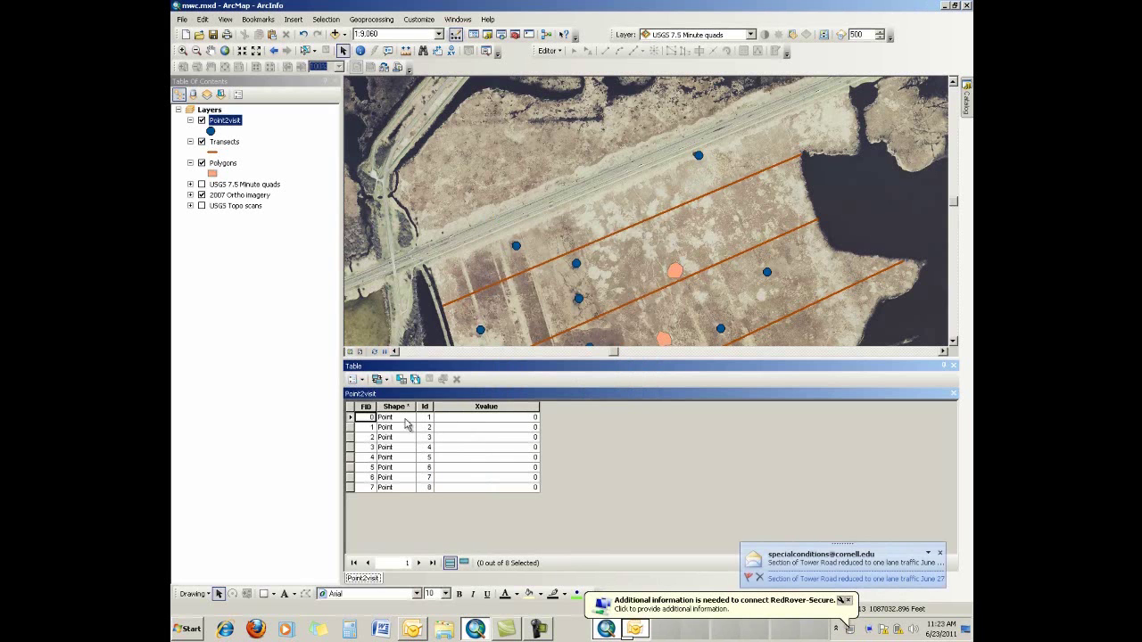
# Add a second Double field named Yvalue to the Point2visit table.
pyautogui.click(352, 380)
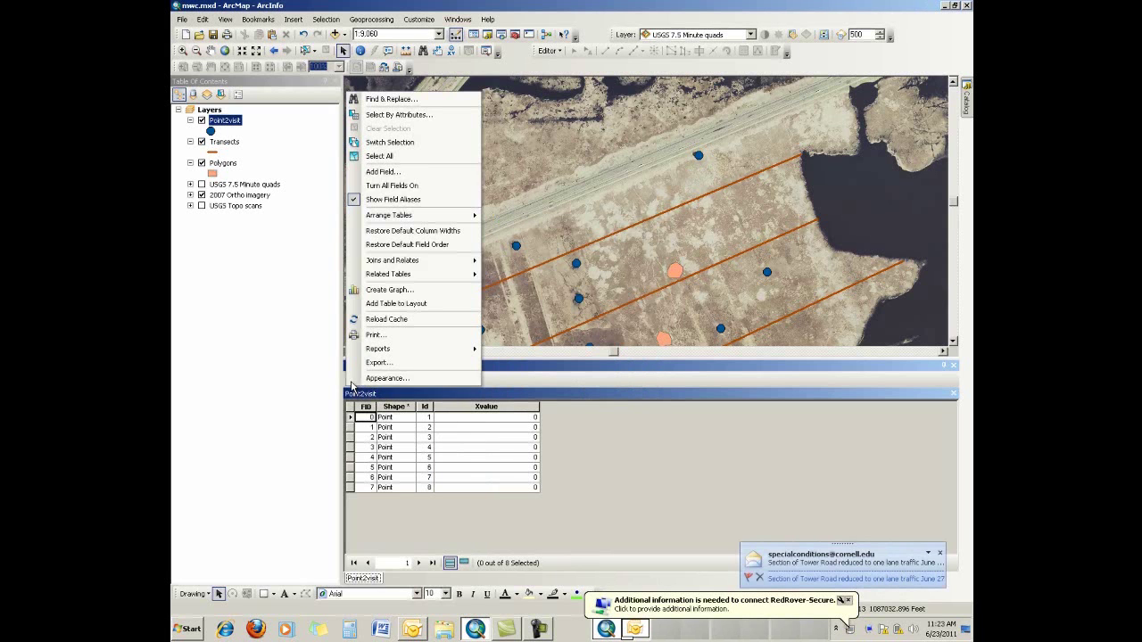
pyautogui.click(388, 172)
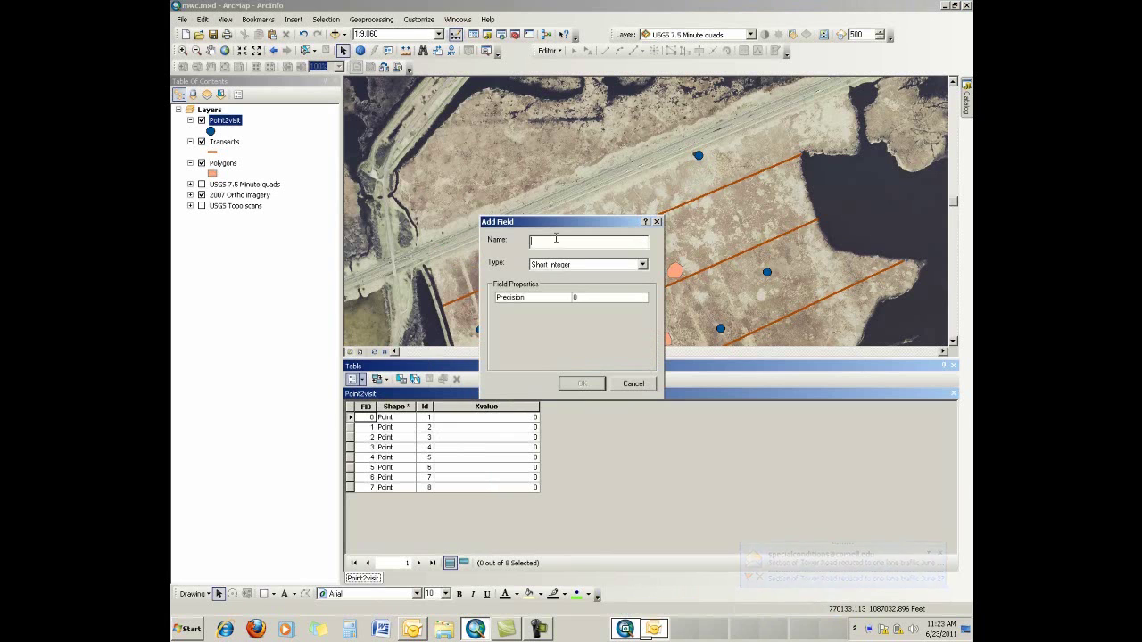
pyautogui.write('Yvalue')
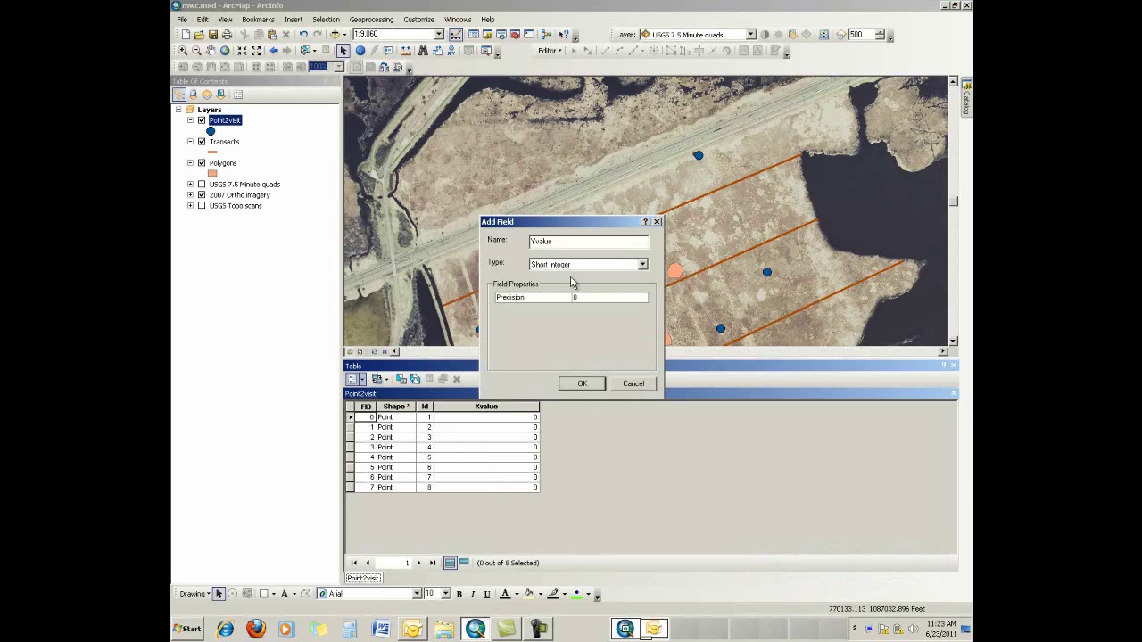
pyautogui.click(580, 265)
pyautogui.click(574, 300)
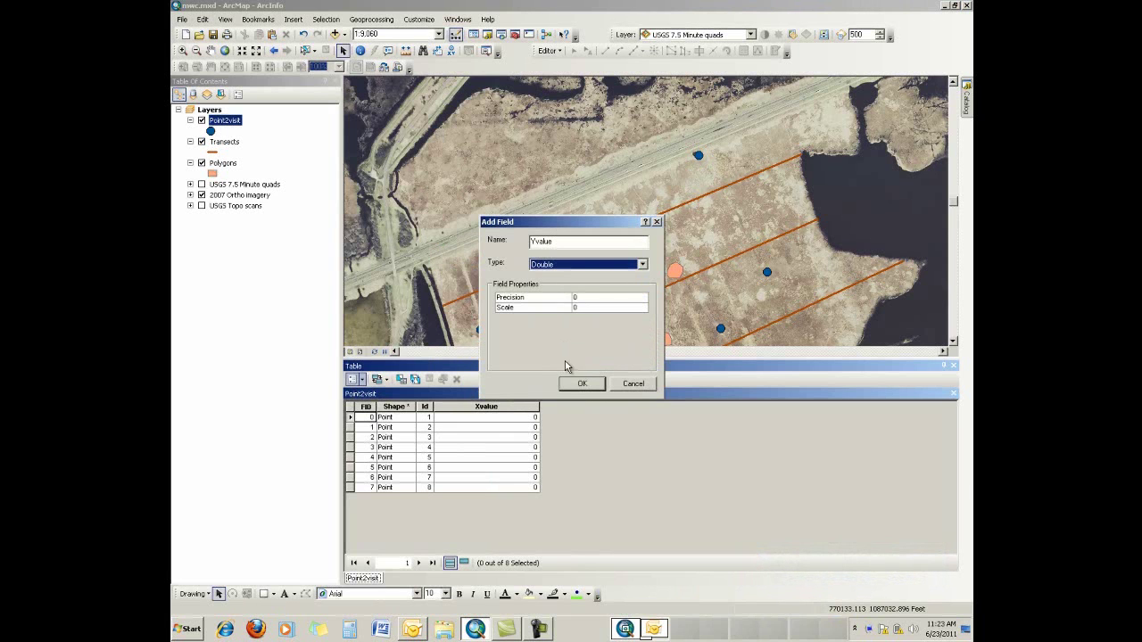
pyautogui.click(582, 383)
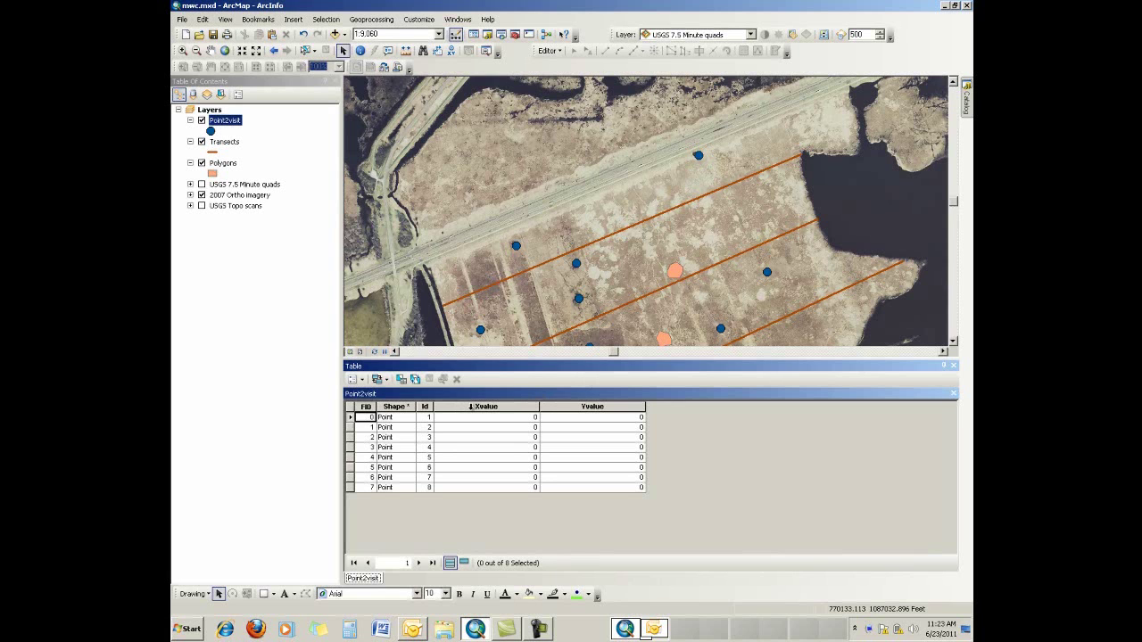
# Fill Point2visit Xvalue with X Coordinate of Point in Feet US using Calculate Geometry.
pyautogui.rightClick(472, 408)
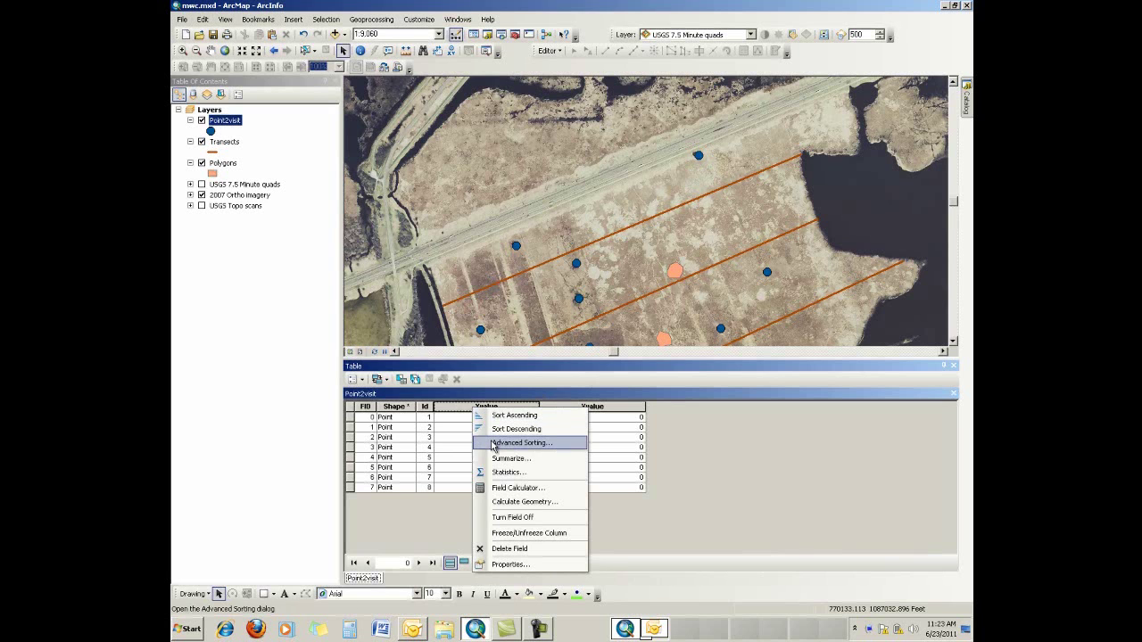
pyautogui.click(560, 503)
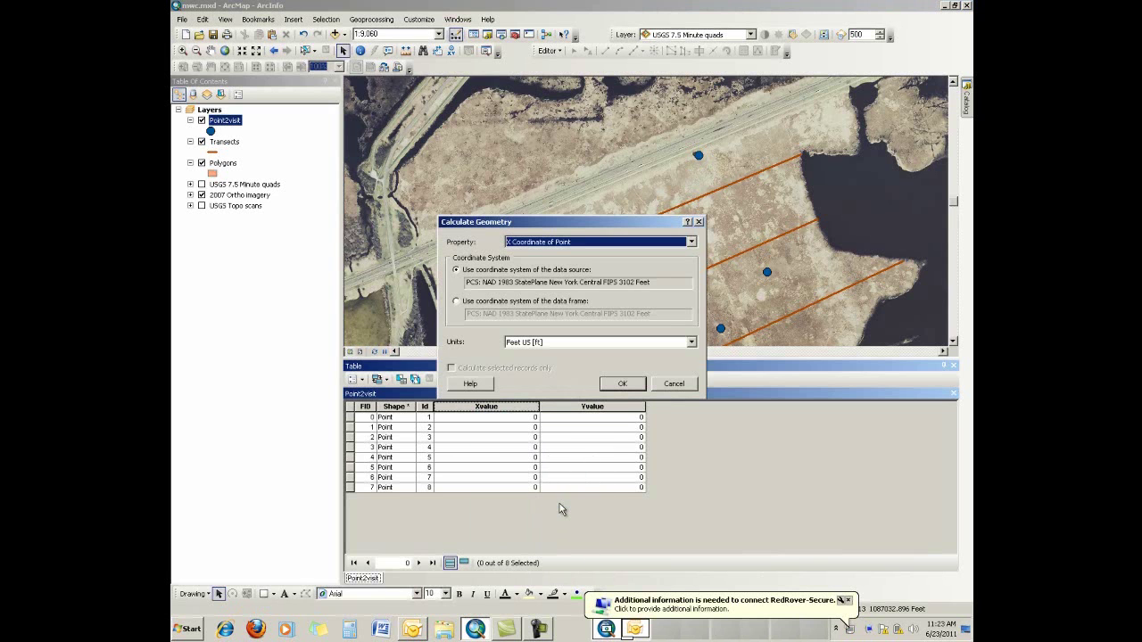
pyautogui.moveTo(577, 222); pyautogui.dragTo(579, 164)
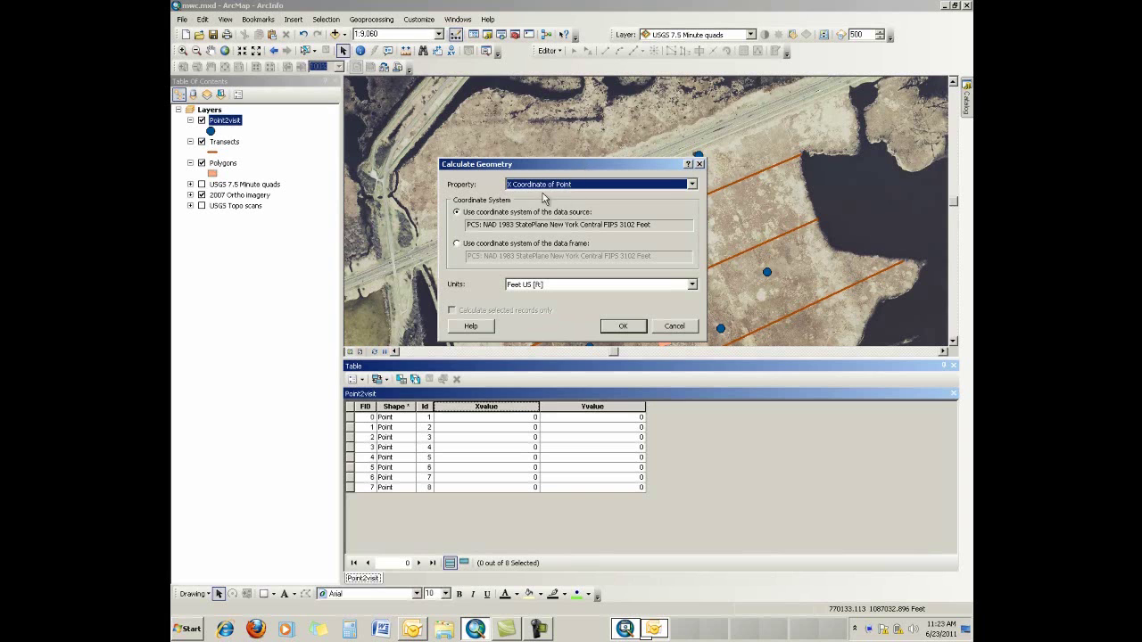
pyautogui.click(692, 184)
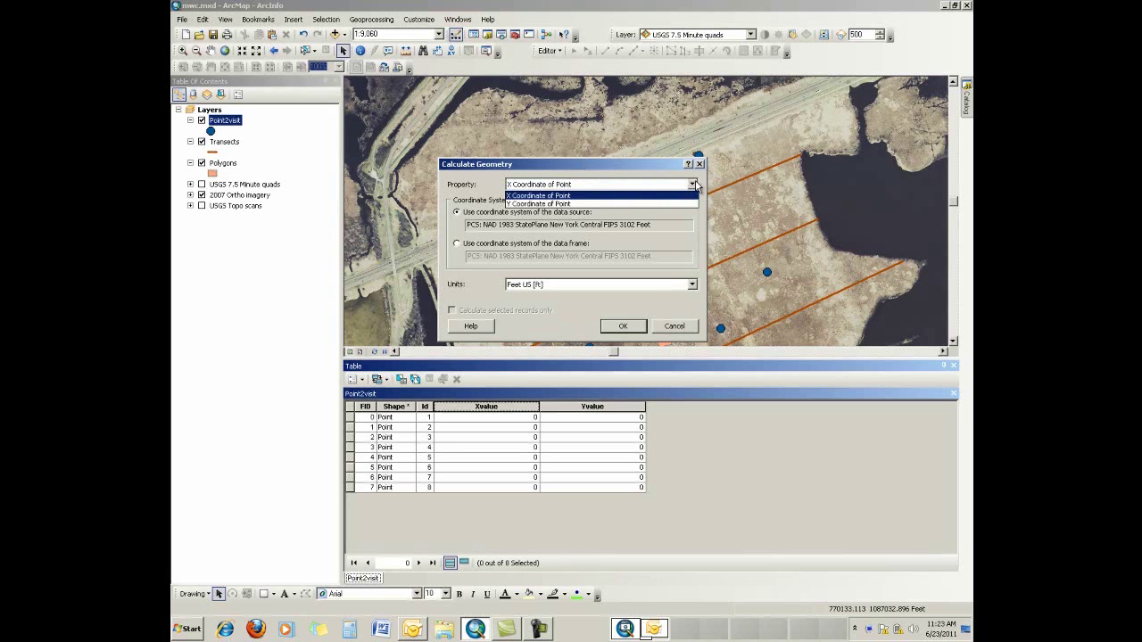
pyautogui.click(603, 200)
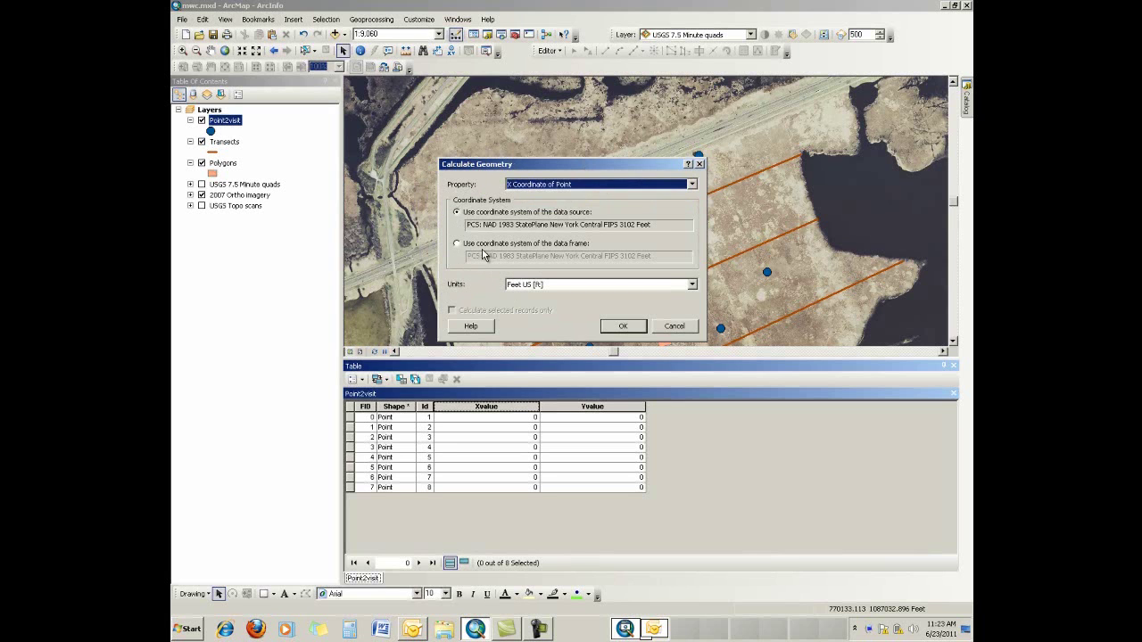
pyautogui.click(692, 285)
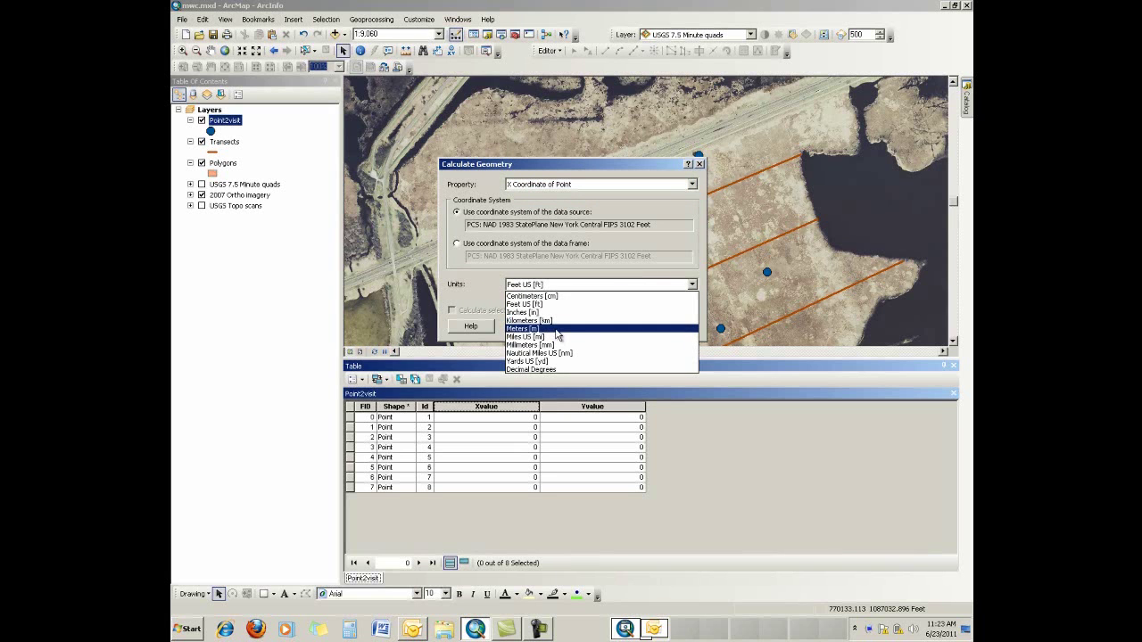
pyautogui.click(547, 304)
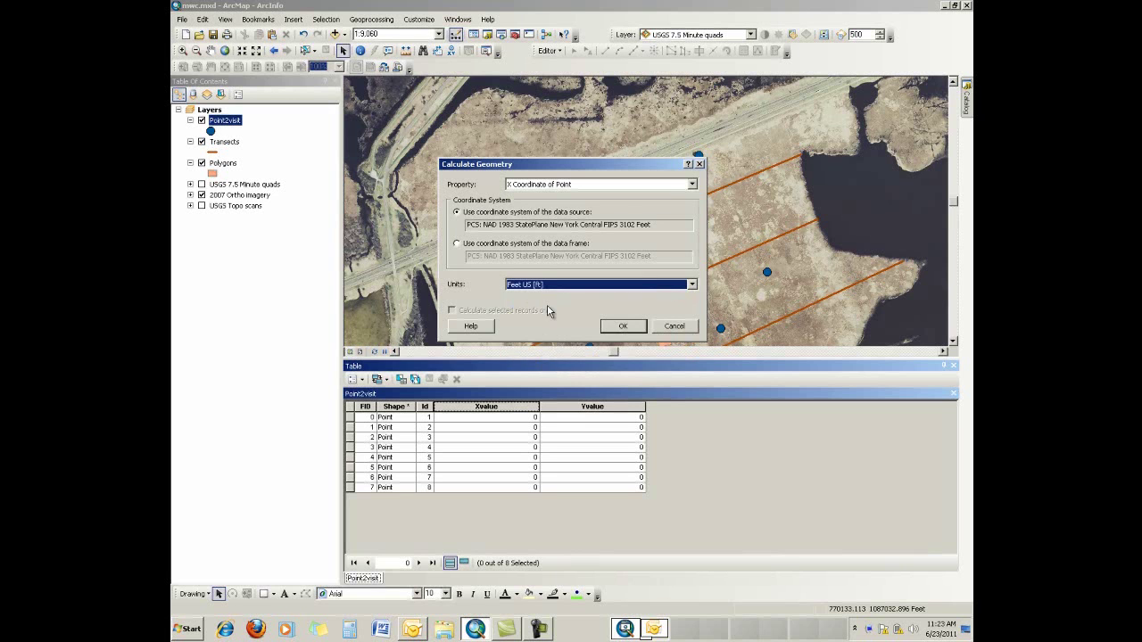
pyautogui.click(624, 327)
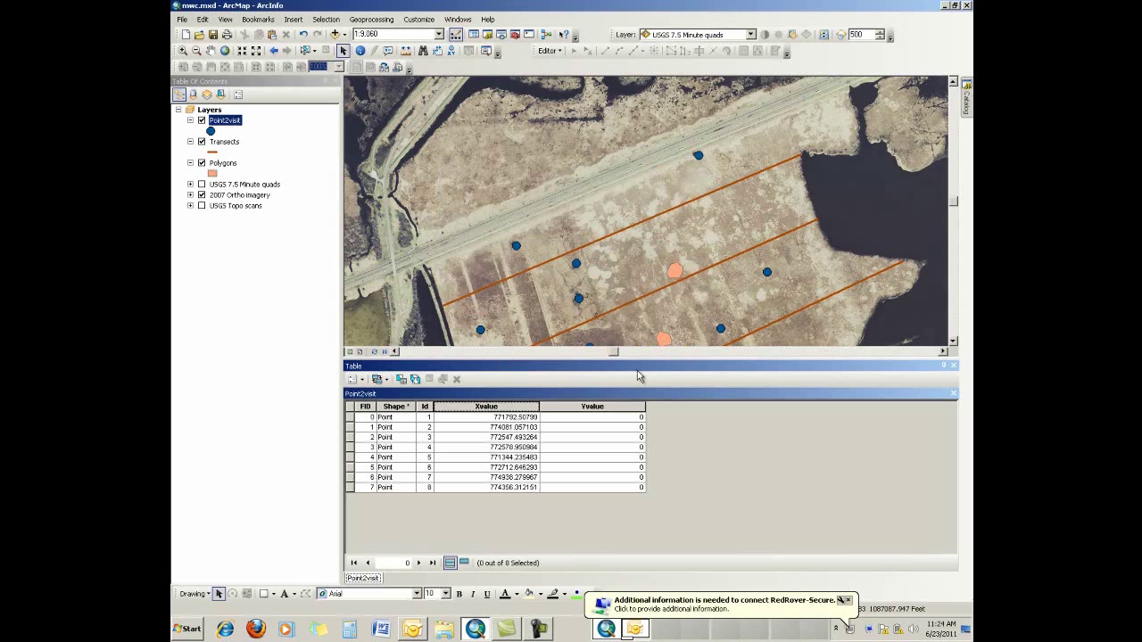
# Fill Point2visit Yvalue with Y Coordinate of Point using Calculate Geometry.
pyautogui.click(598, 406)
pyautogui.rightClick(597, 406)
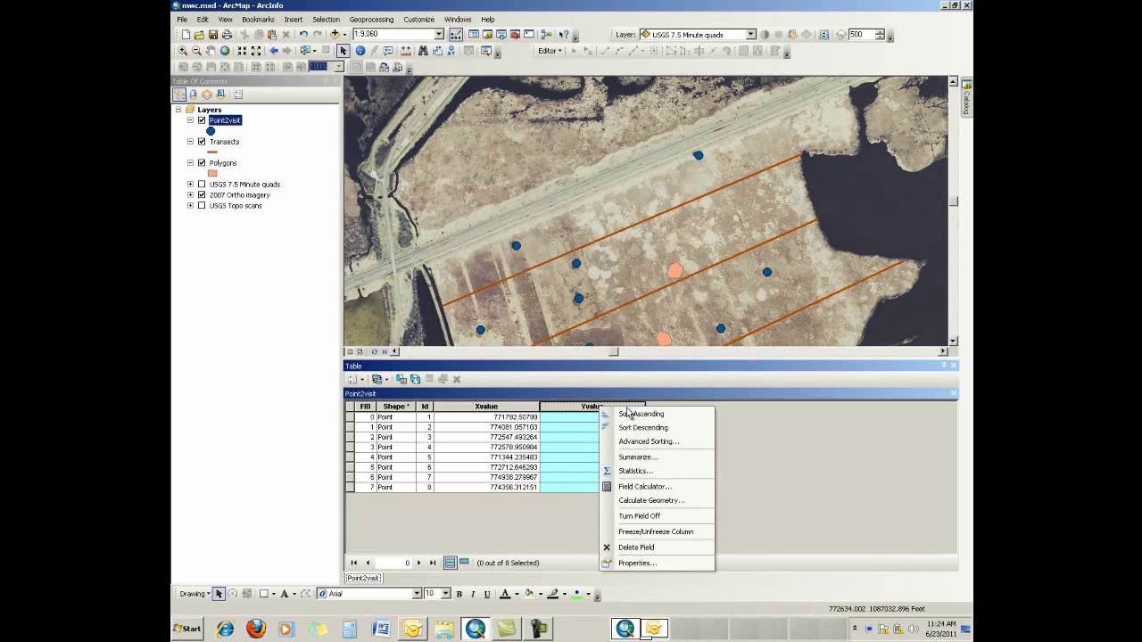
pyautogui.click(647, 500)
pyautogui.click(690, 242)
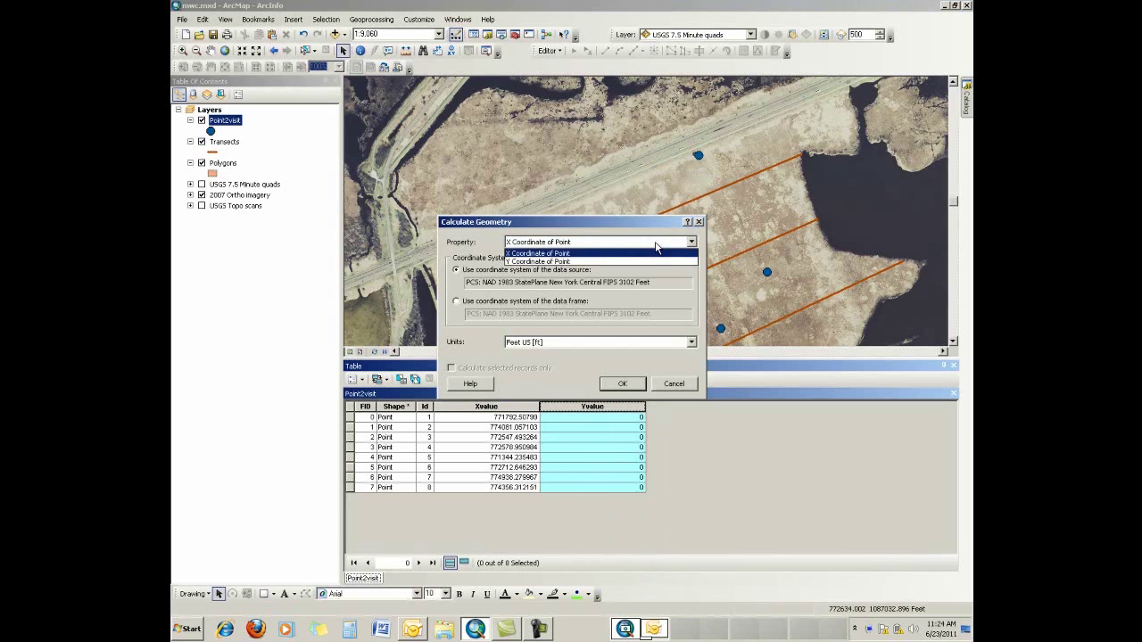
pyautogui.click(559, 262)
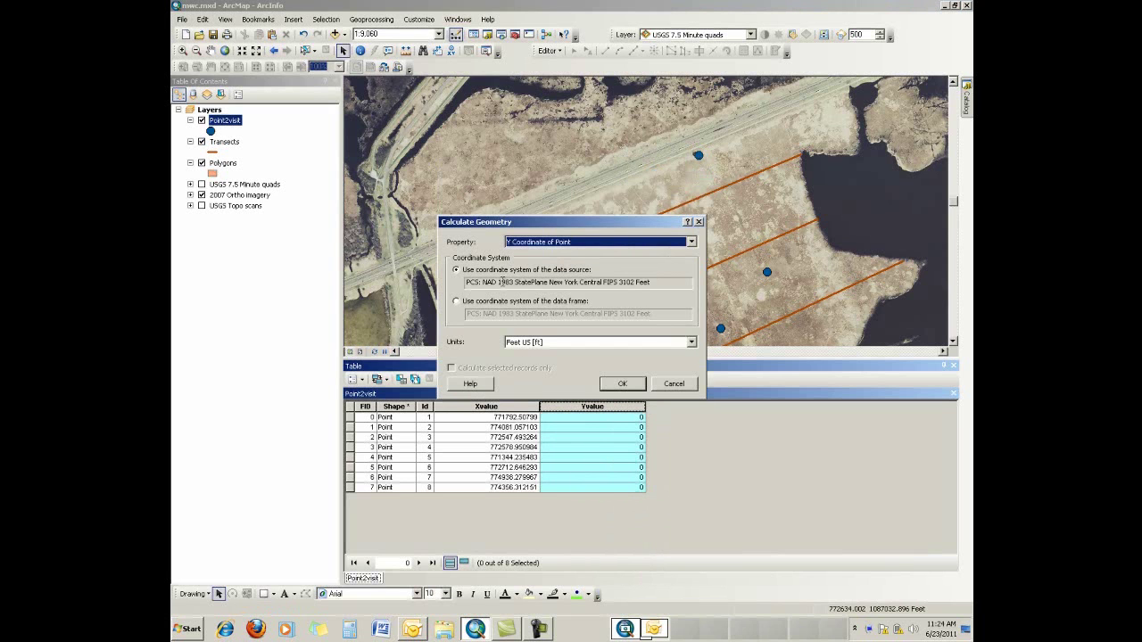
pyautogui.click(625, 382)
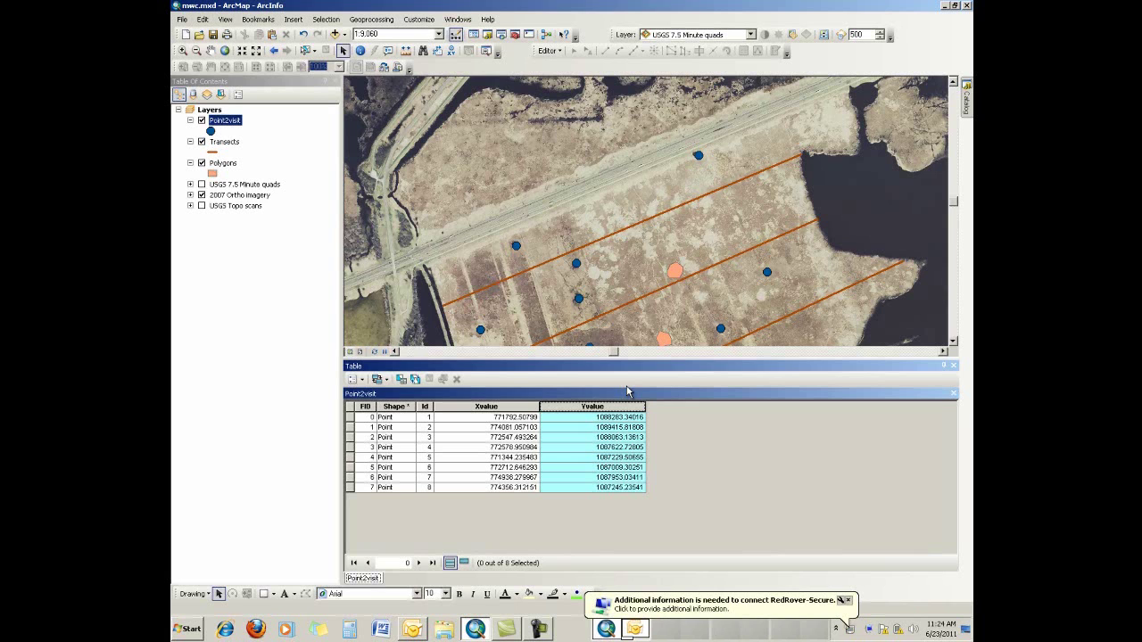
pyautogui.click(360, 380)
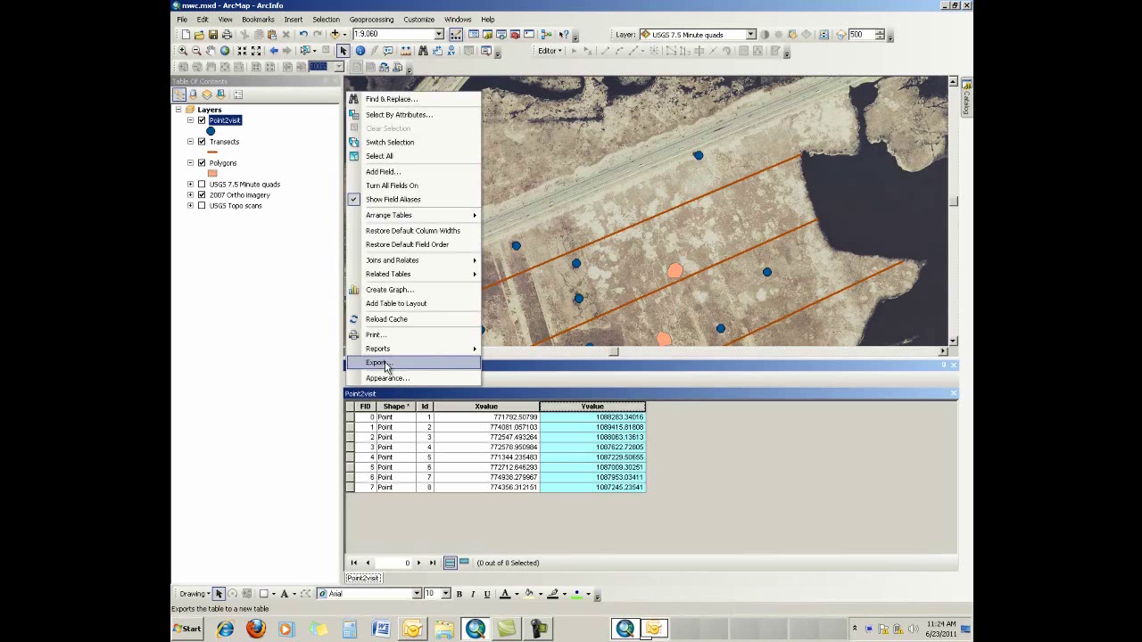
pyautogui.click(385, 364)
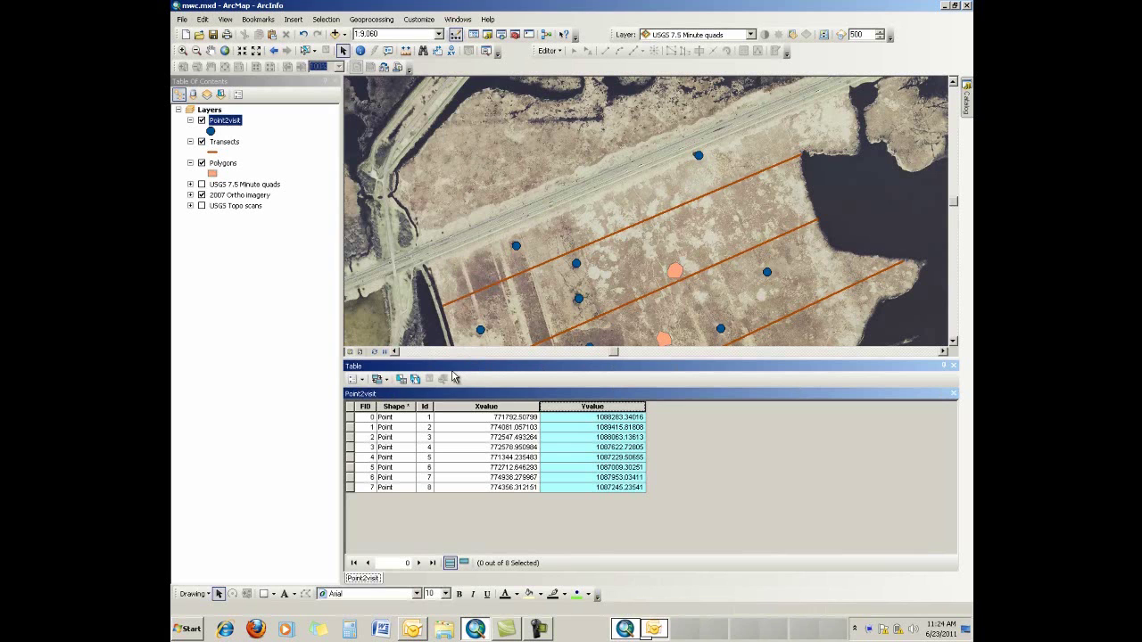
# Open the attribute table of the Transects layer.
pyautogui.click(230, 148)
pyautogui.rightClick(225, 150)
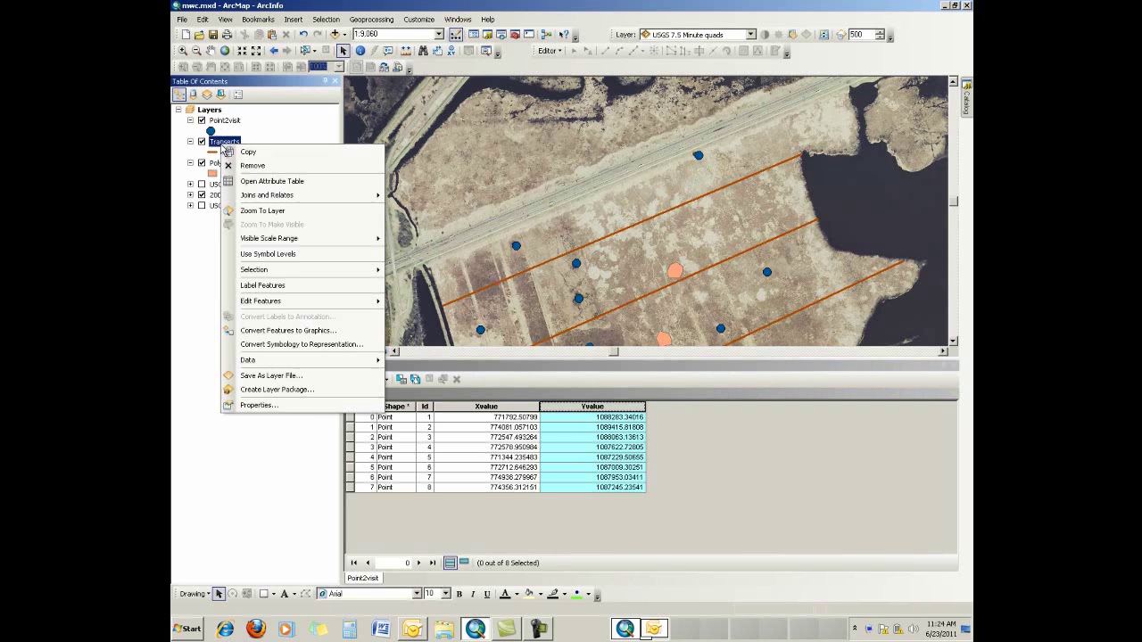
pyautogui.click(256, 183)
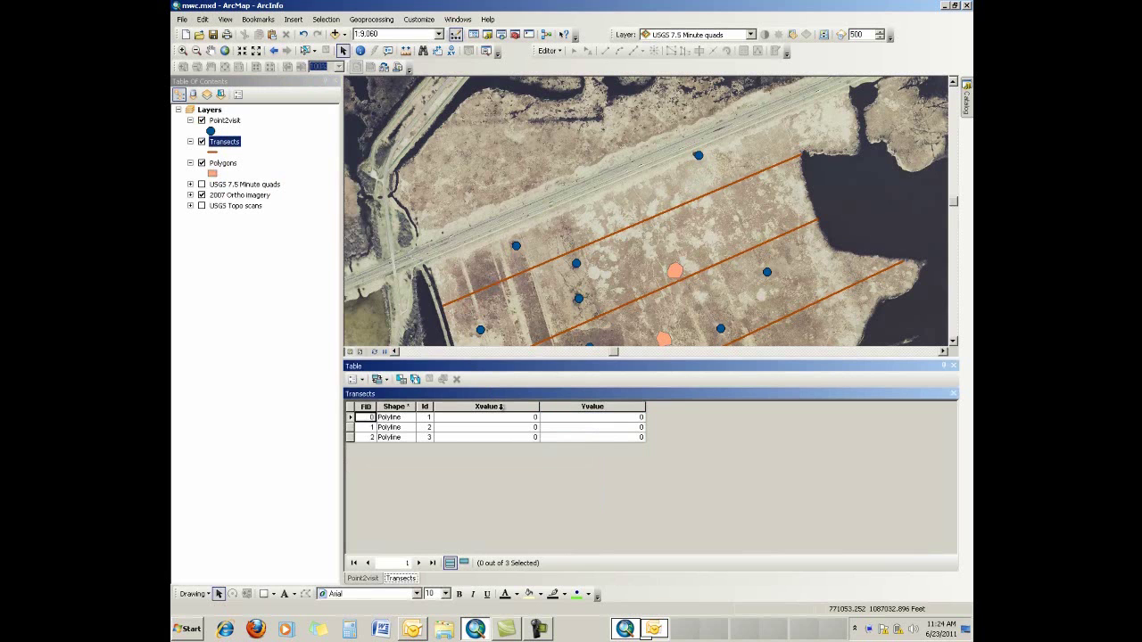
# Calculate Transects Xvalue as the X Coordinate of Midpoint of each line.
pyautogui.rightClick(501, 407)
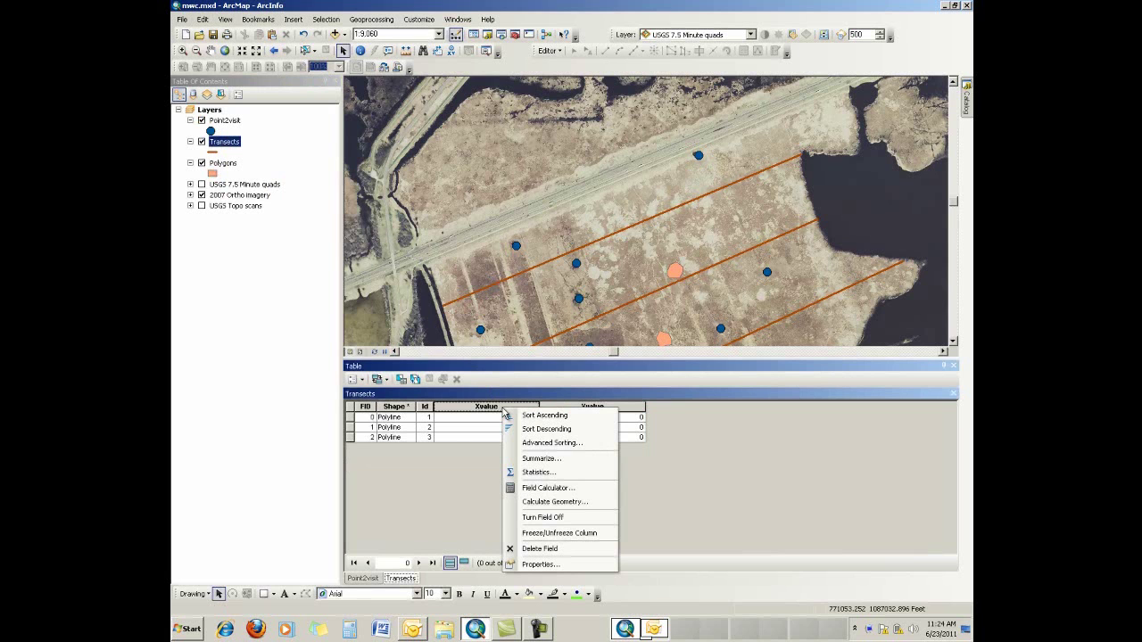
pyautogui.click(553, 502)
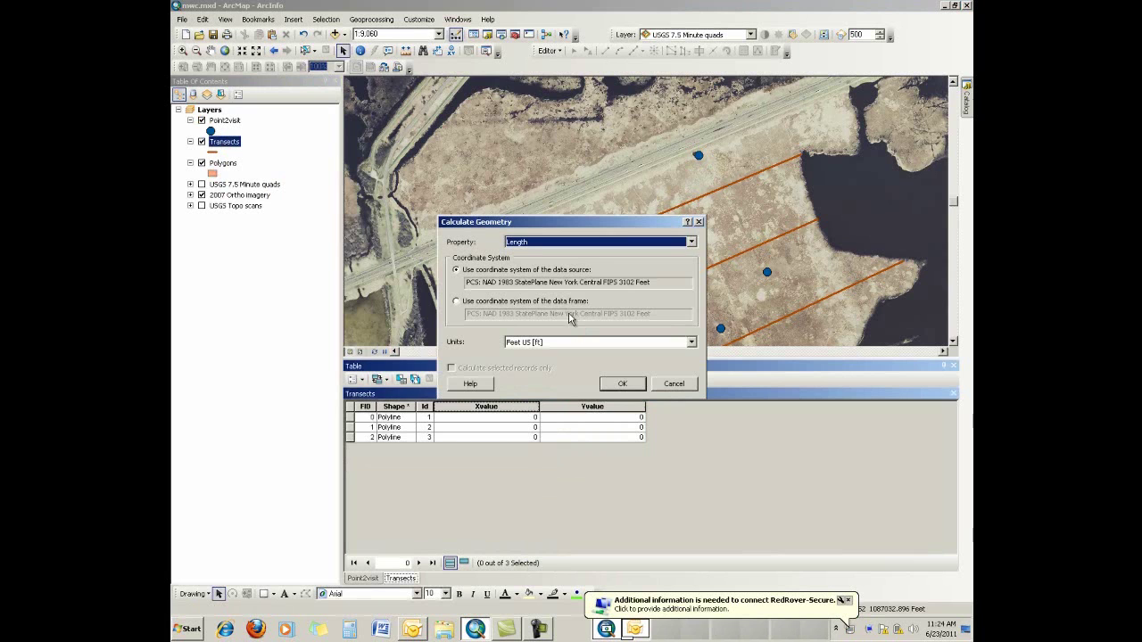
pyautogui.click(690, 243)
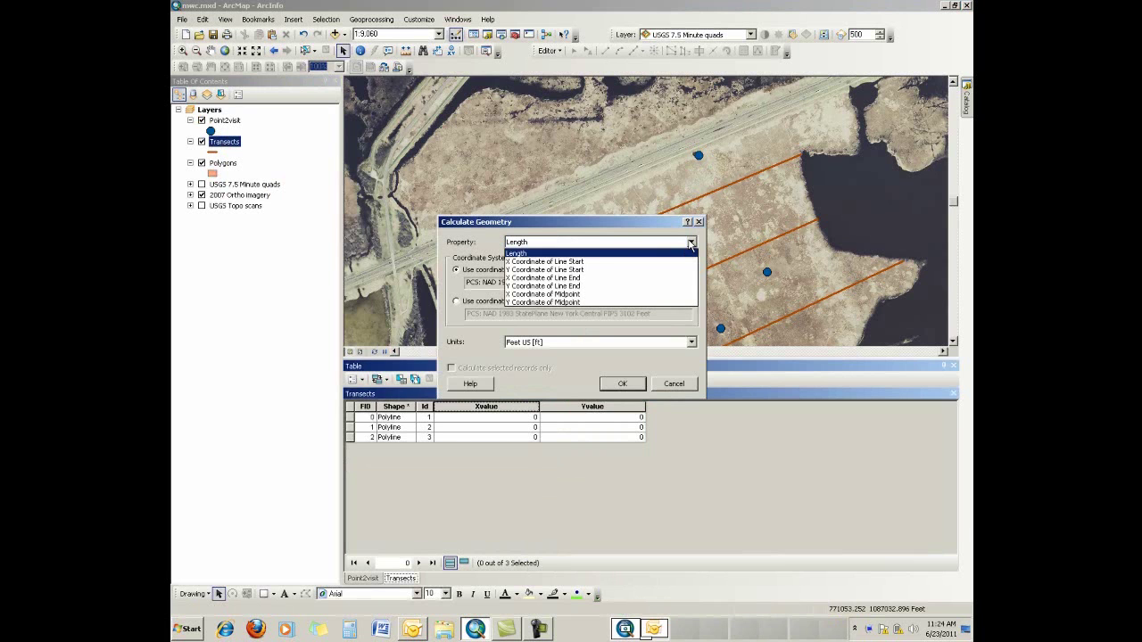
pyautogui.click(622, 217)
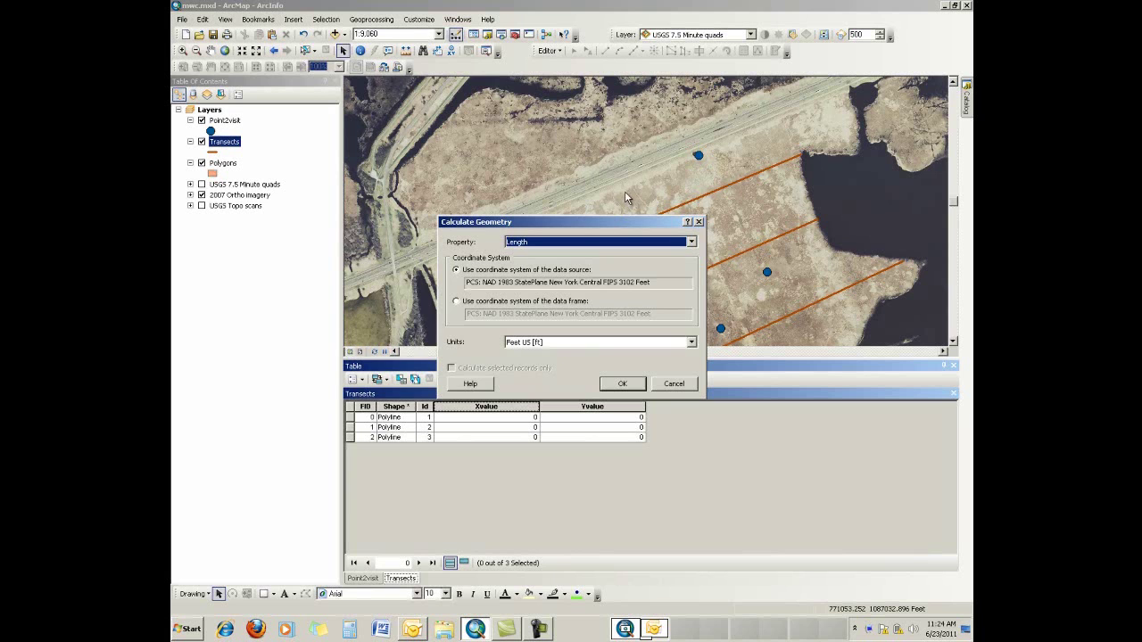
pyautogui.moveTo(626, 221); pyautogui.dragTo(628, 199)
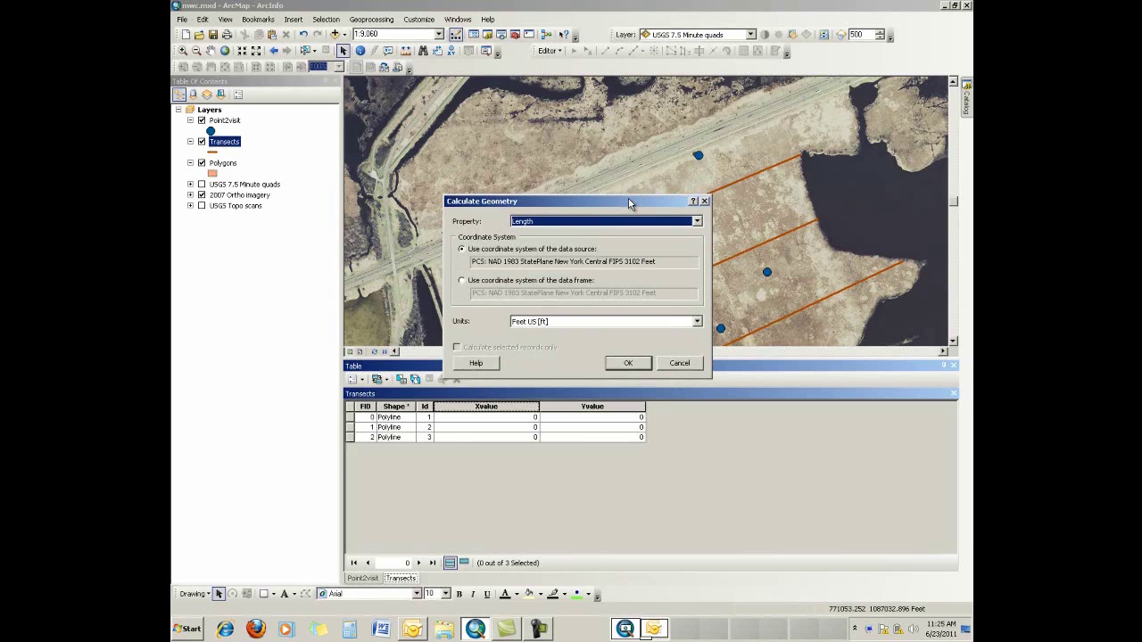
pyautogui.click(697, 221)
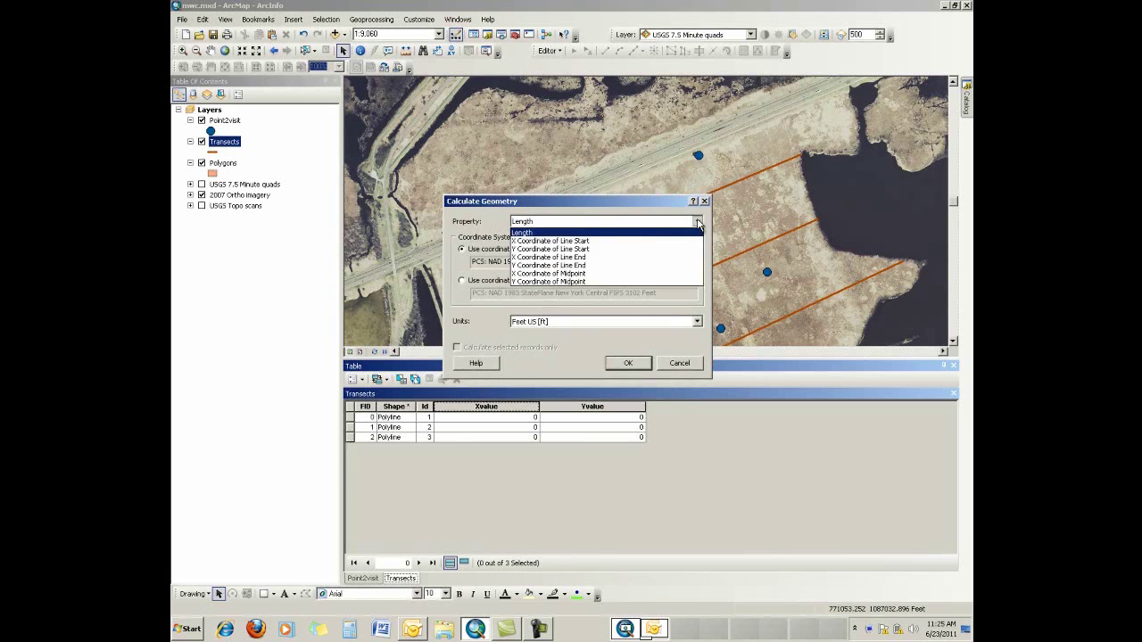
pyautogui.click(596, 275)
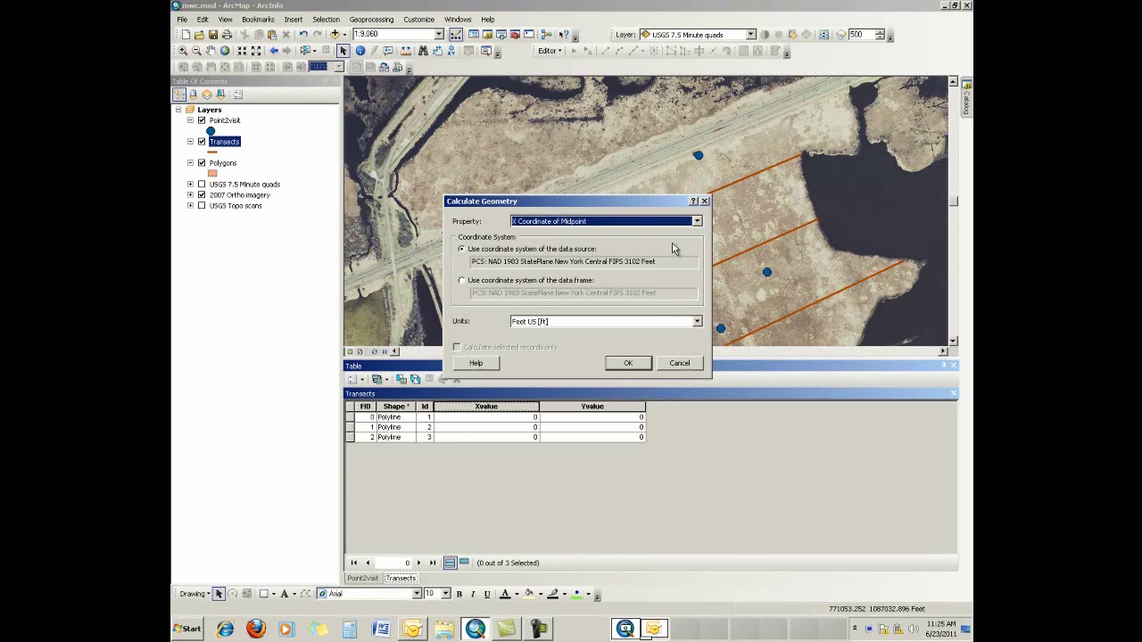
pyautogui.click(627, 363)
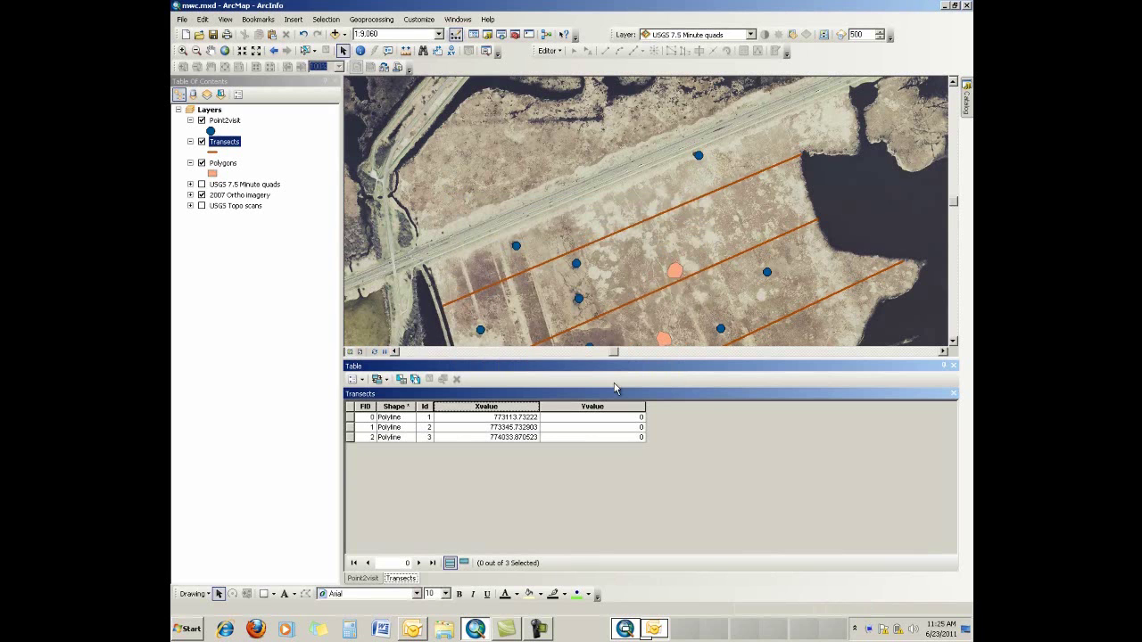
# Calculate Transects Yvalue as the Y Coordinate of Midpoint of each line.
pyautogui.rightClick(595, 407)
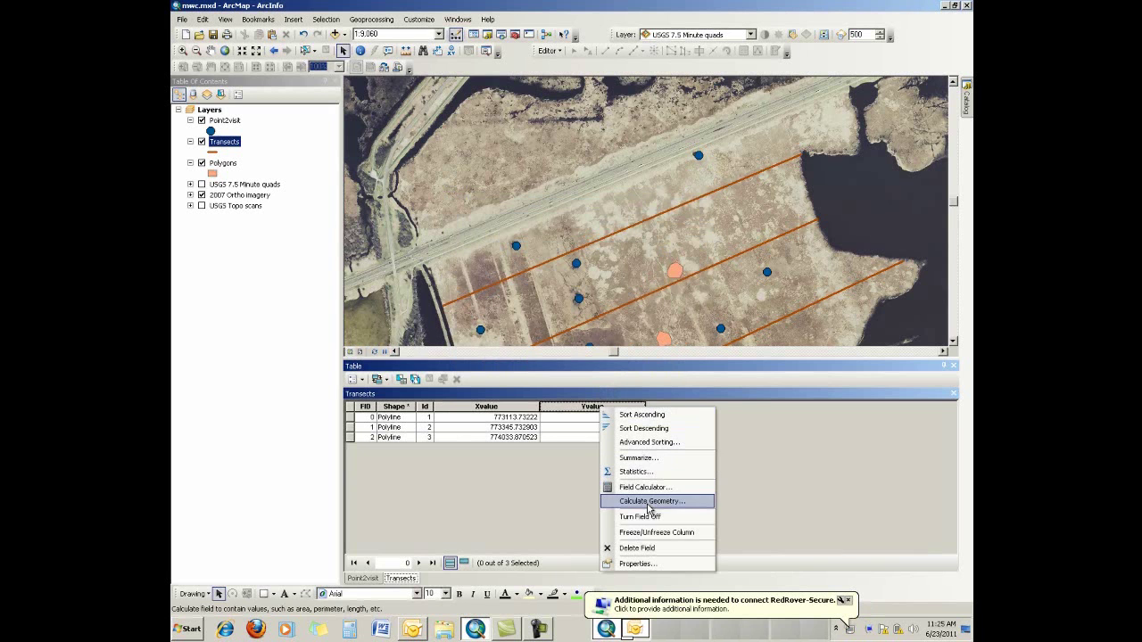
pyautogui.click(649, 501)
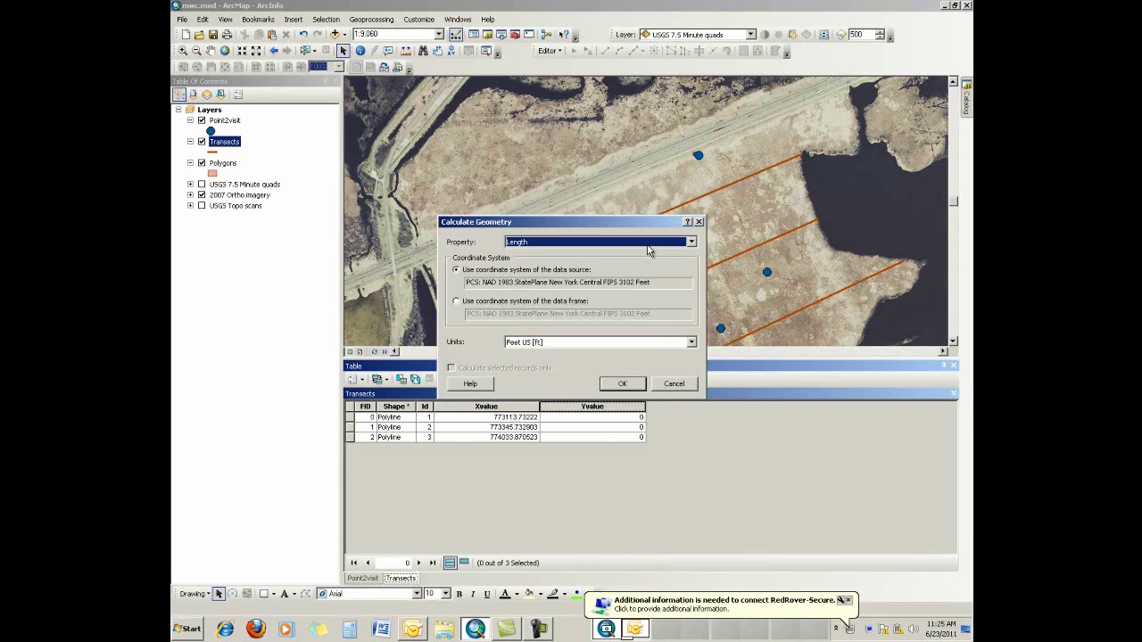
pyautogui.click(649, 244)
pyautogui.click(615, 301)
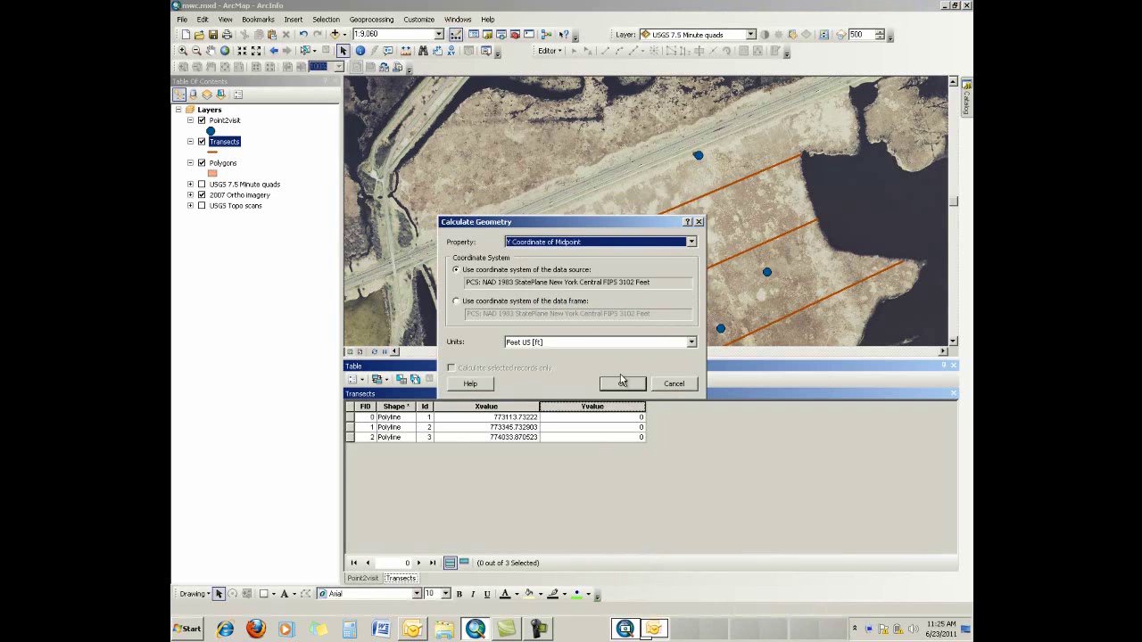
pyautogui.click(623, 384)
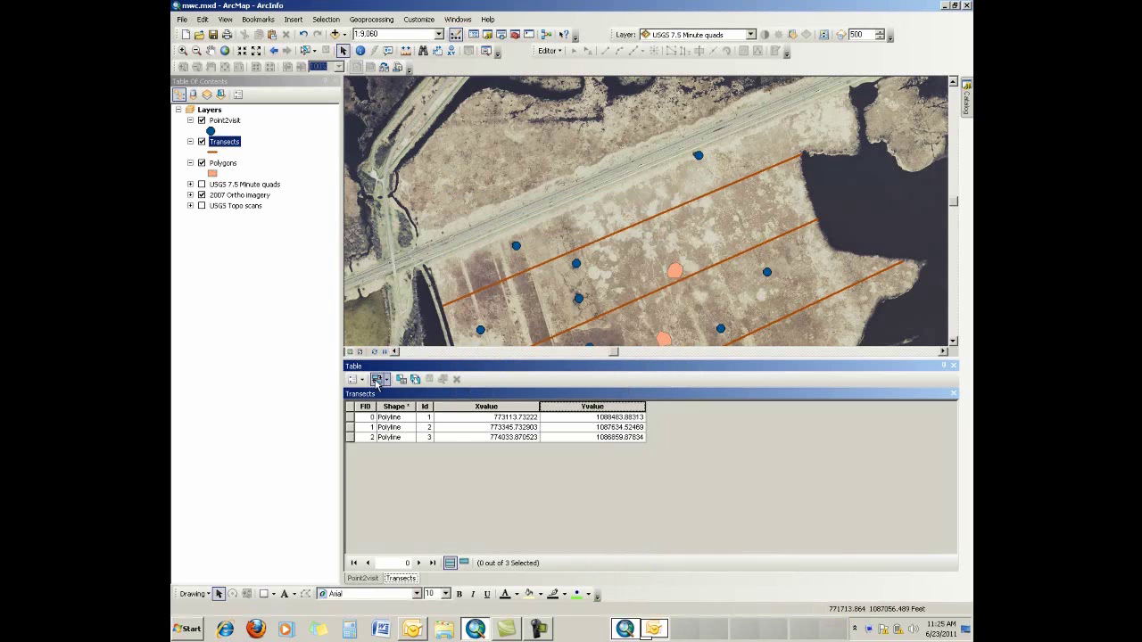
# Open the Polygons attribute table and bring up the Xcentroid field's menu.
pyautogui.rightClick(228, 166)
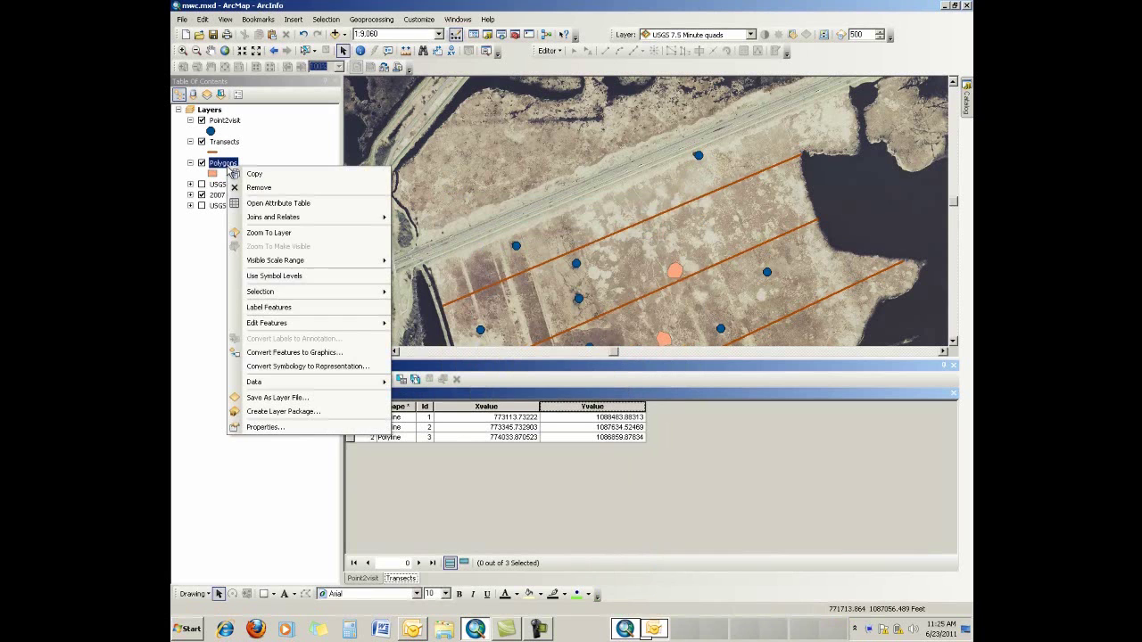
pyautogui.click(252, 204)
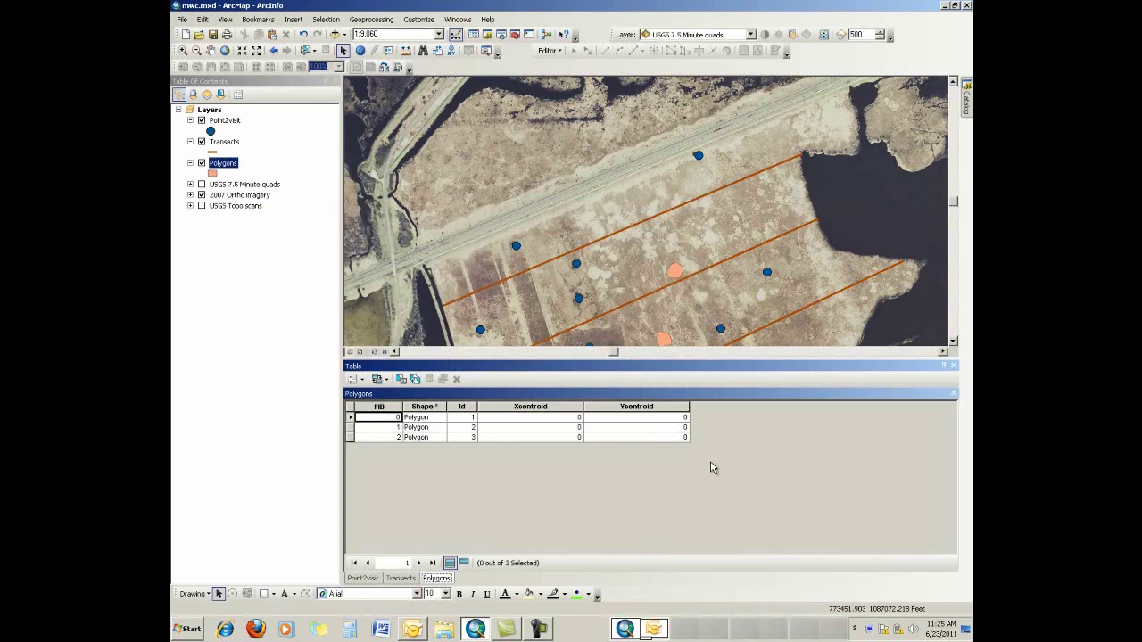
pyautogui.rightClick(532, 407)
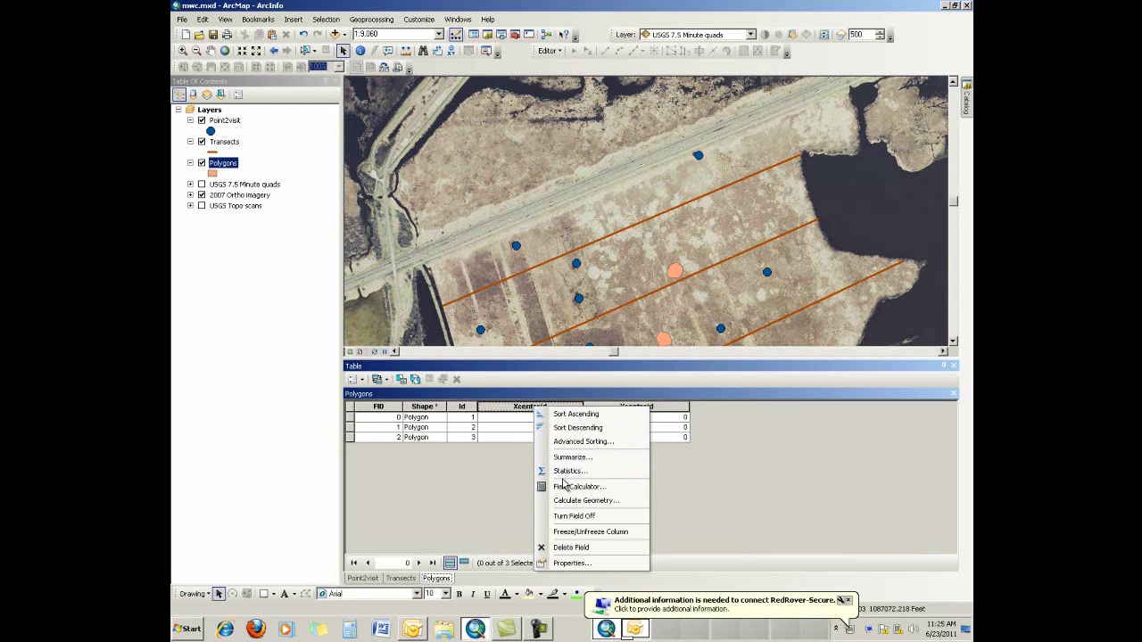
# Calculate Polygons Xcentroid as the X Coordinate of Centroid of each polygon.
pyautogui.click(615, 502)
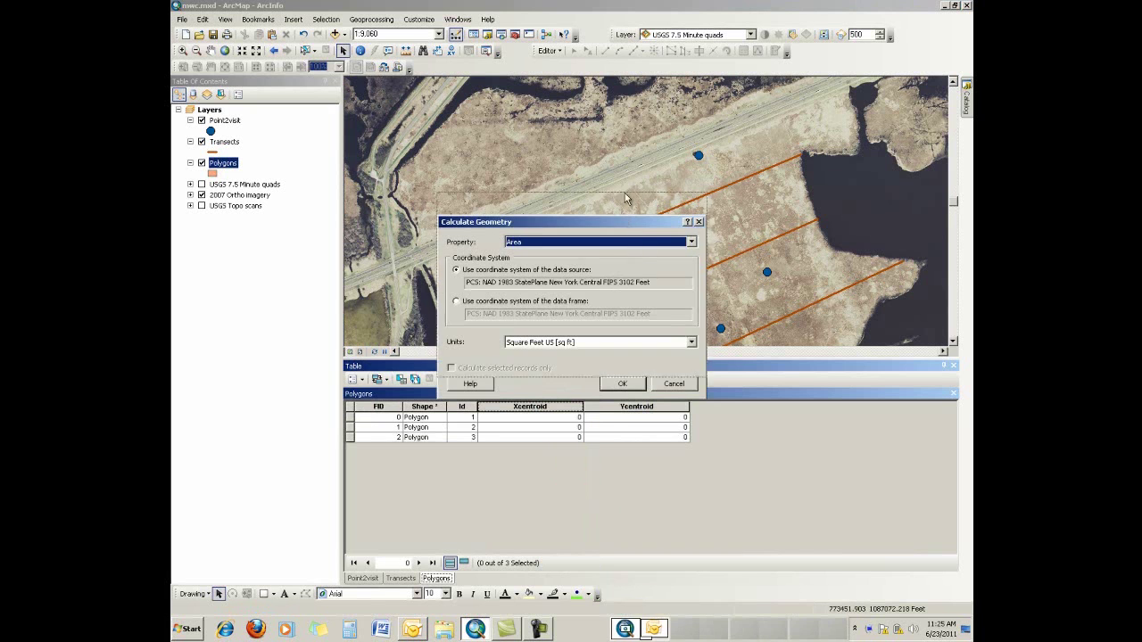
pyautogui.moveTo(624, 222); pyautogui.dragTo(636, 162)
pyautogui.click(703, 182)
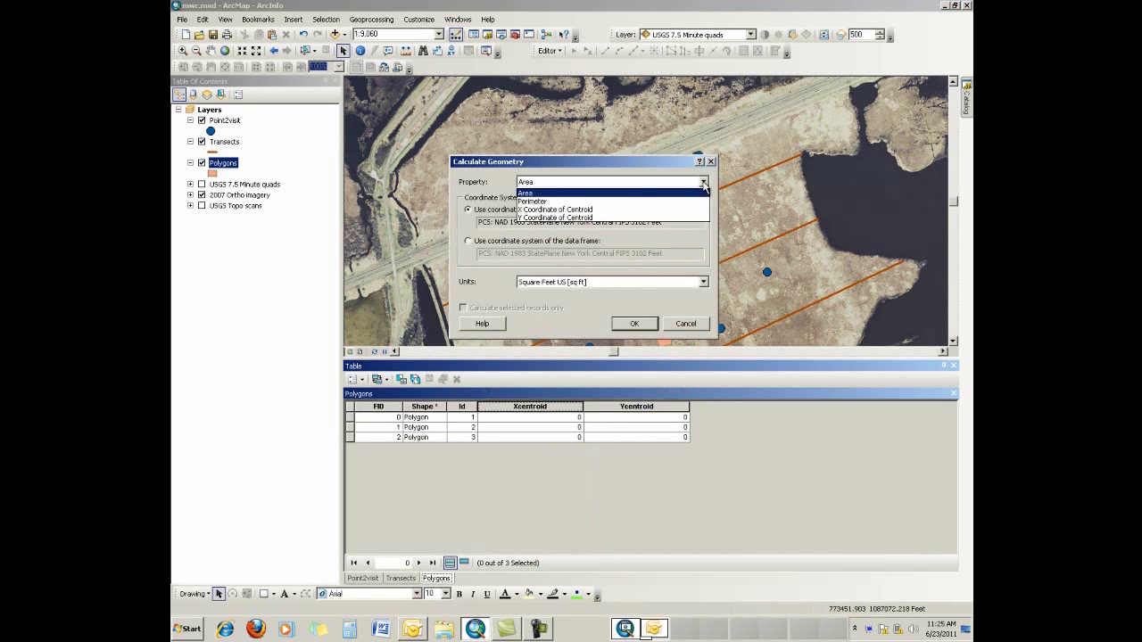
pyautogui.click(607, 214)
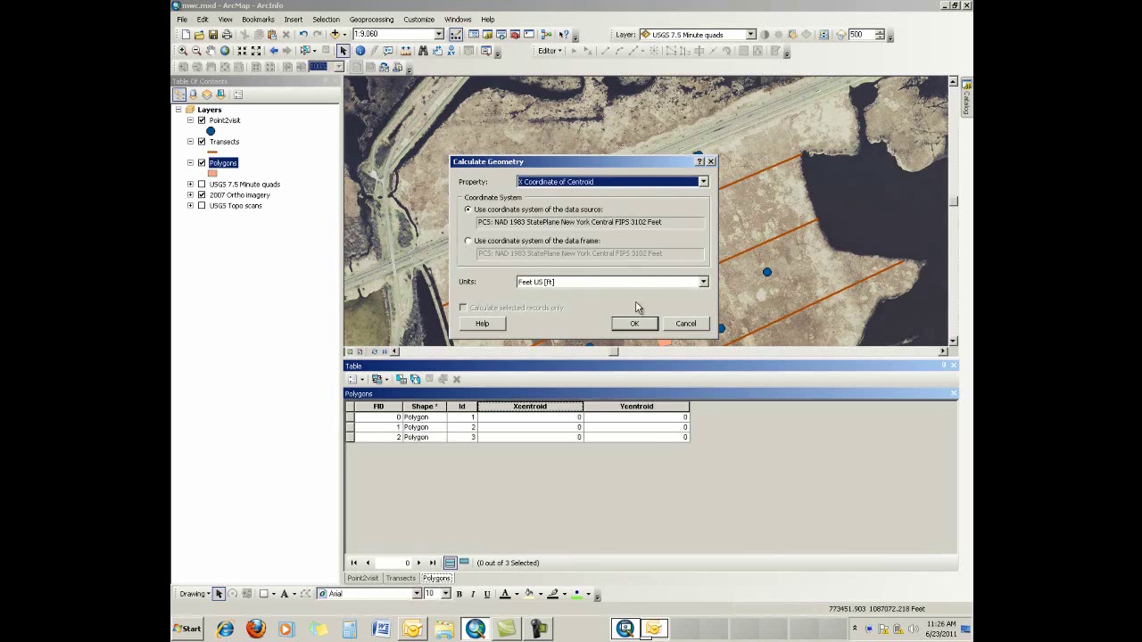
pyautogui.click(636, 323)
pyautogui.click(634, 407)
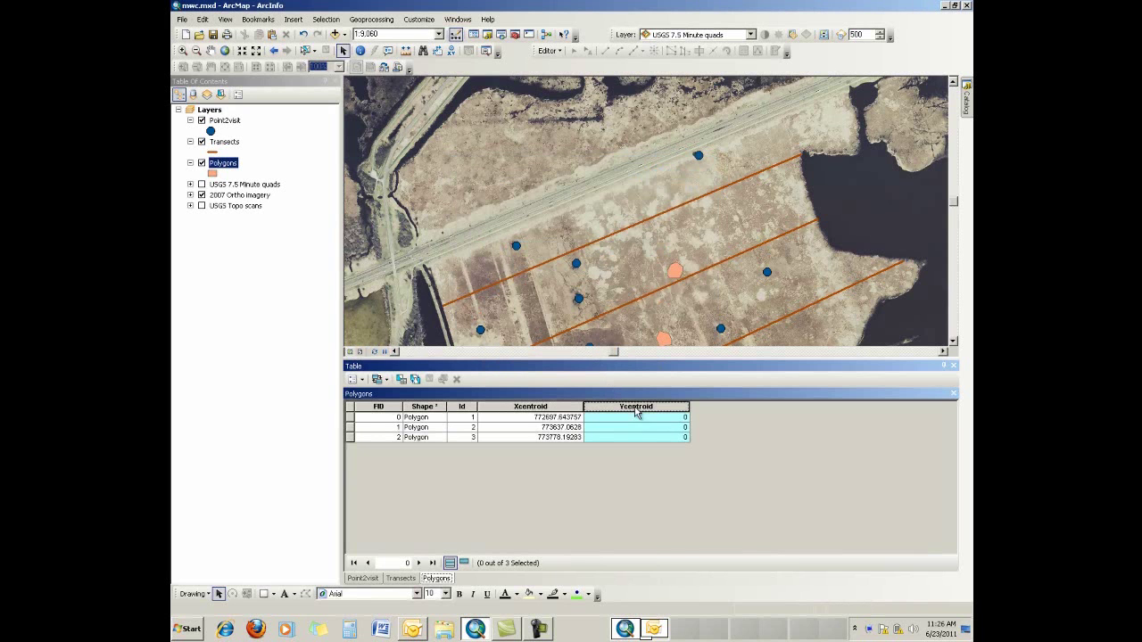
# Calculate Polygons Ycentroid as the Y Coordinate of Centroid of each polygon.
pyautogui.rightClick(634, 406)
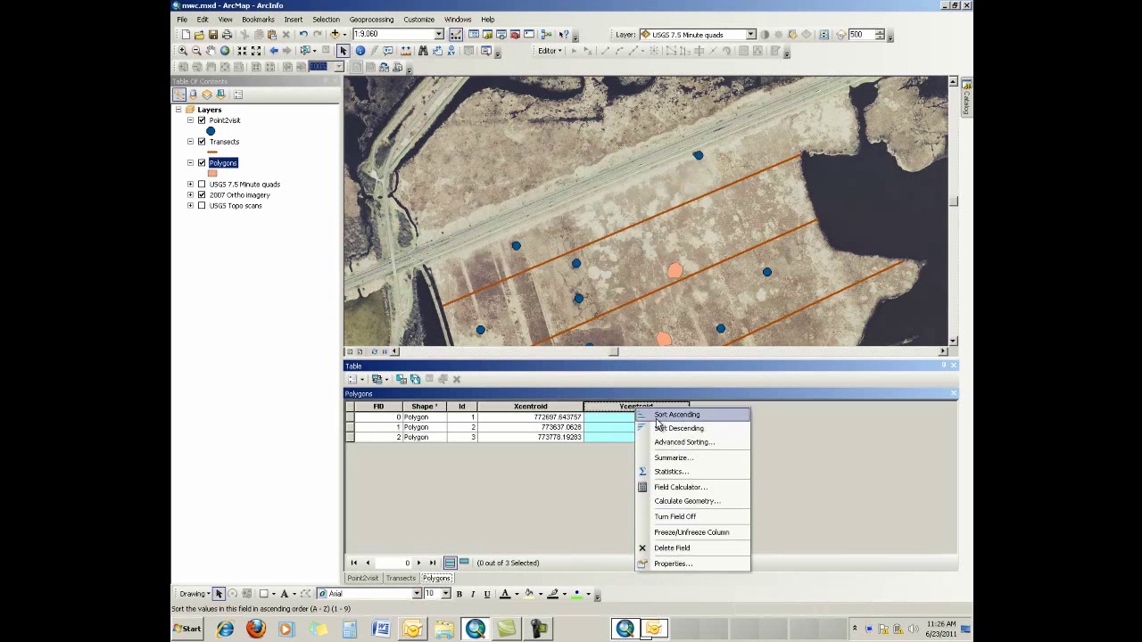
pyautogui.click(687, 501)
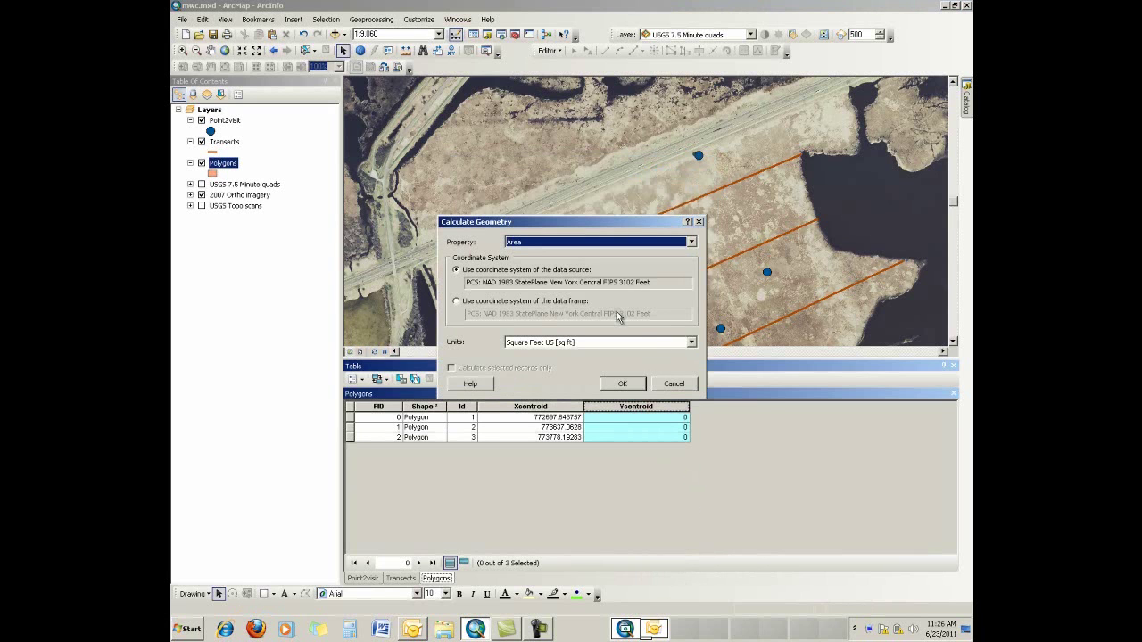
pyautogui.click(536, 248)
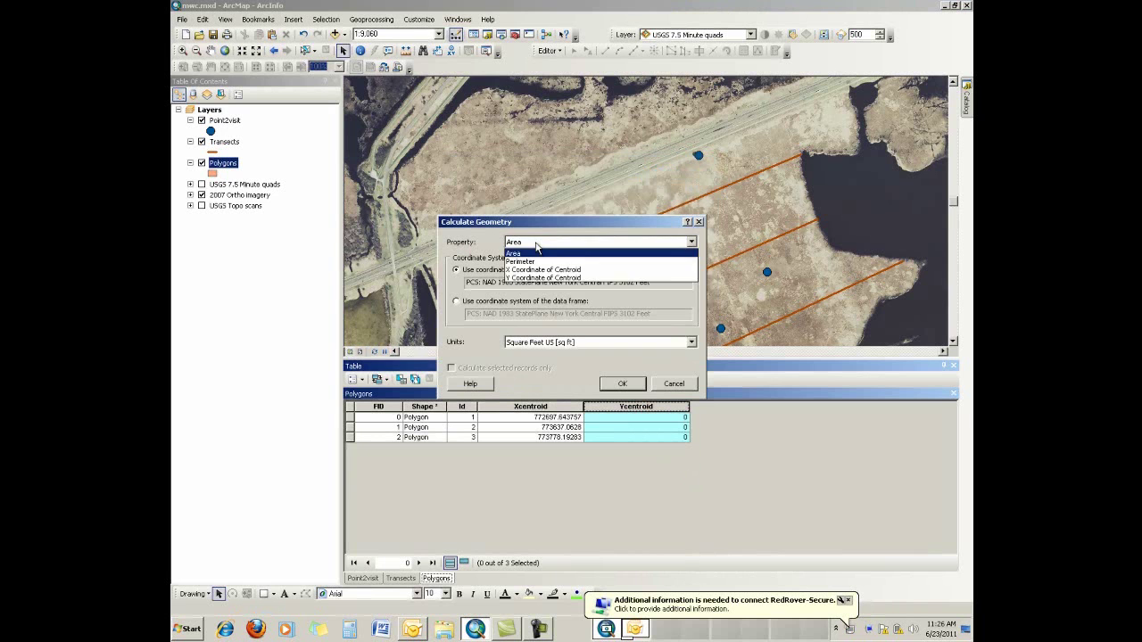
pyautogui.click(546, 280)
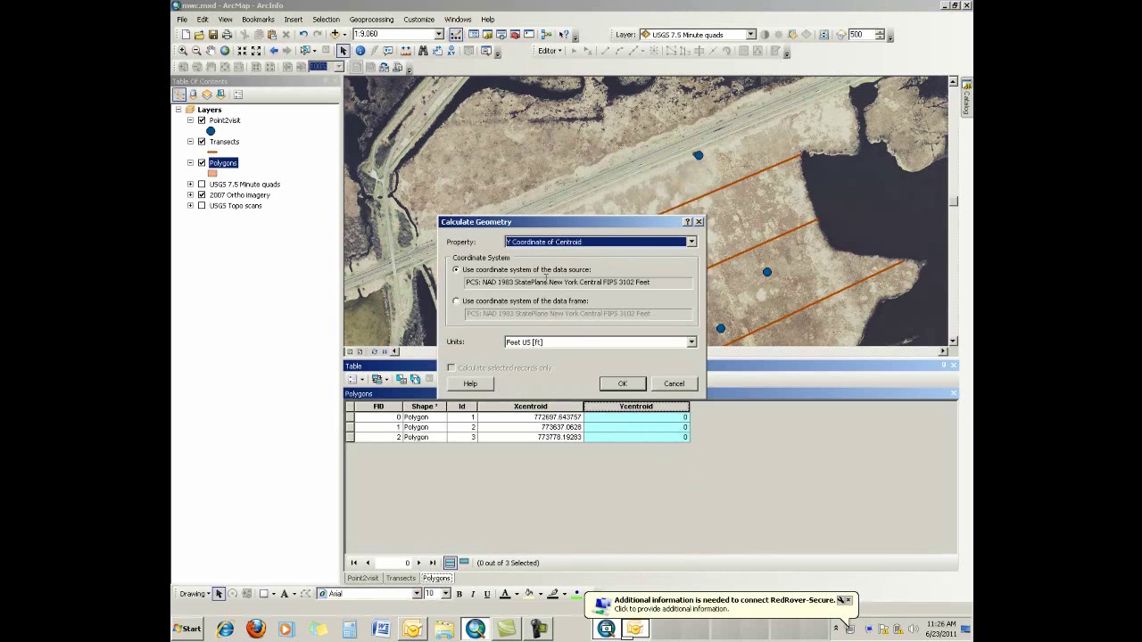
pyautogui.click(617, 384)
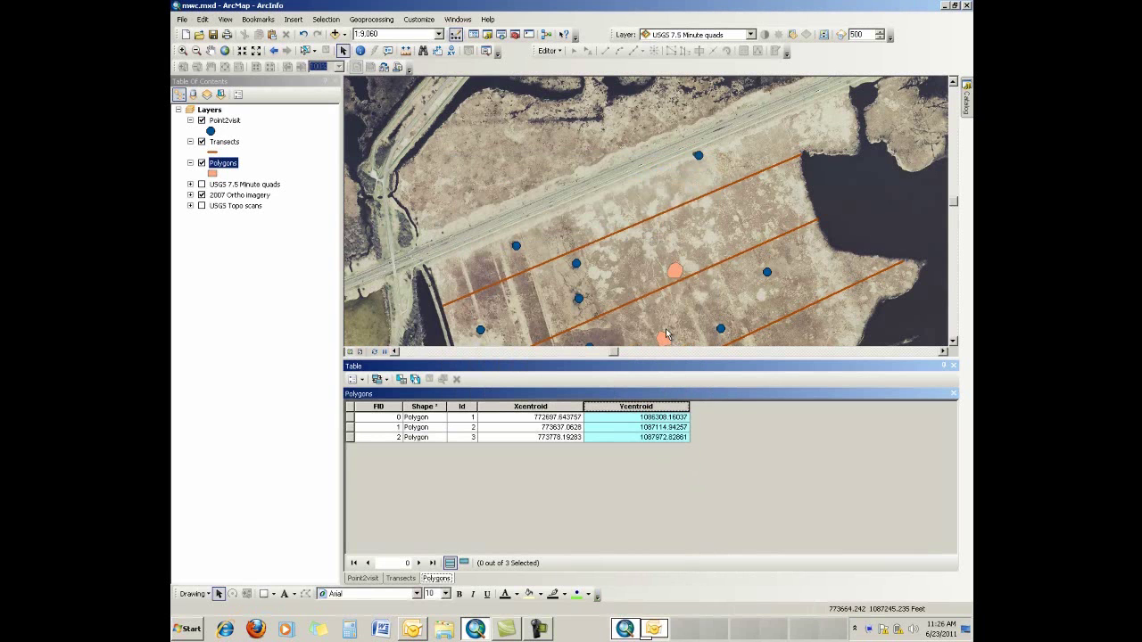